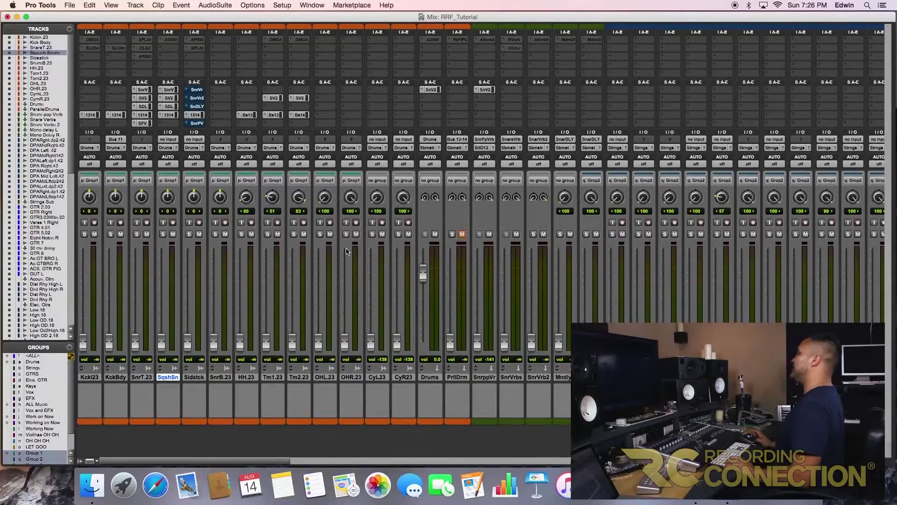
- Raise GTR203 together with its grouped guitar channels
scroll(327, 280, left, 10)
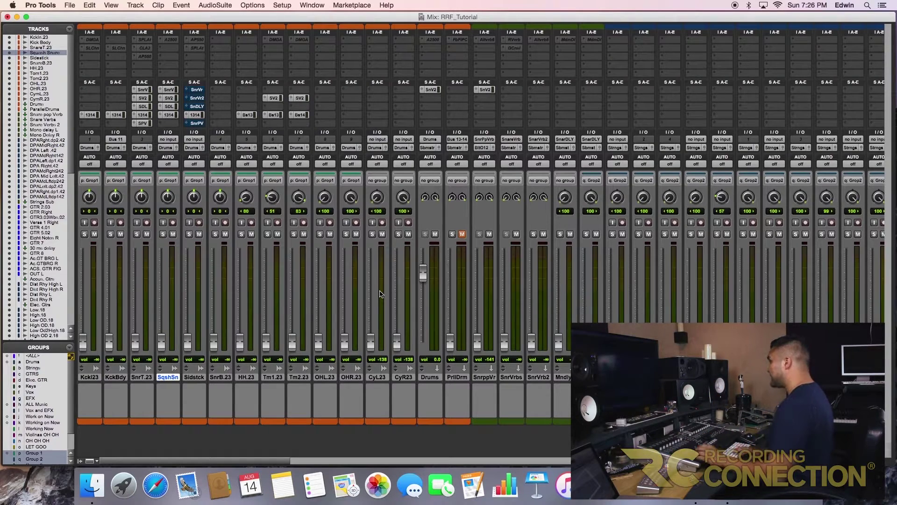
key(super+equal)
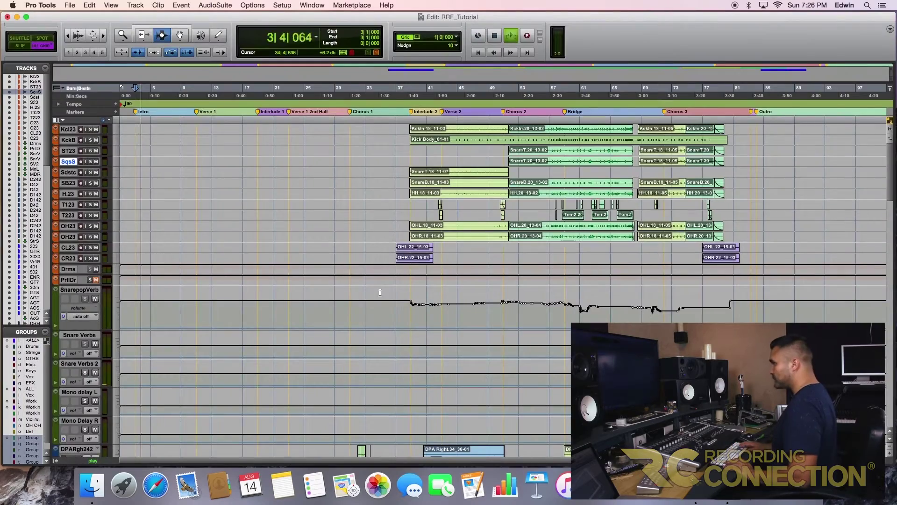
key(super+equal)
scroll(421, 301, right, 10)
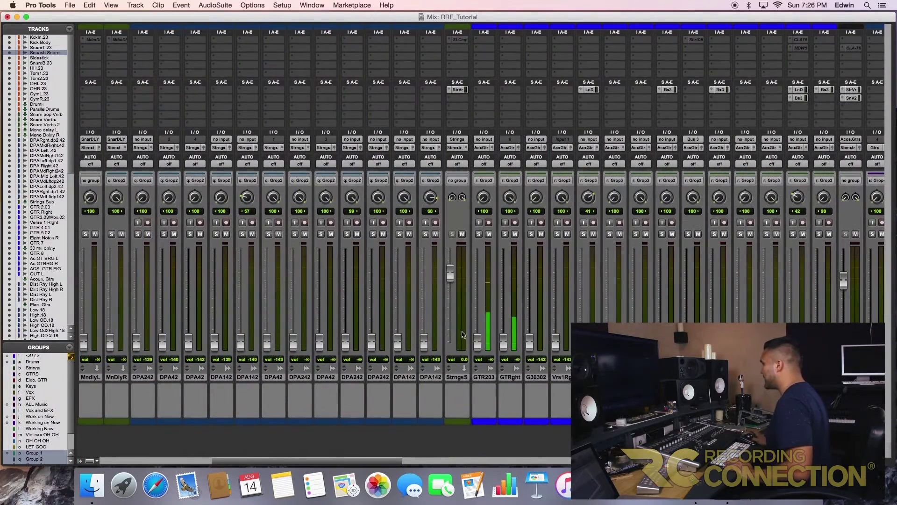
drag(474, 341, 478, 319)
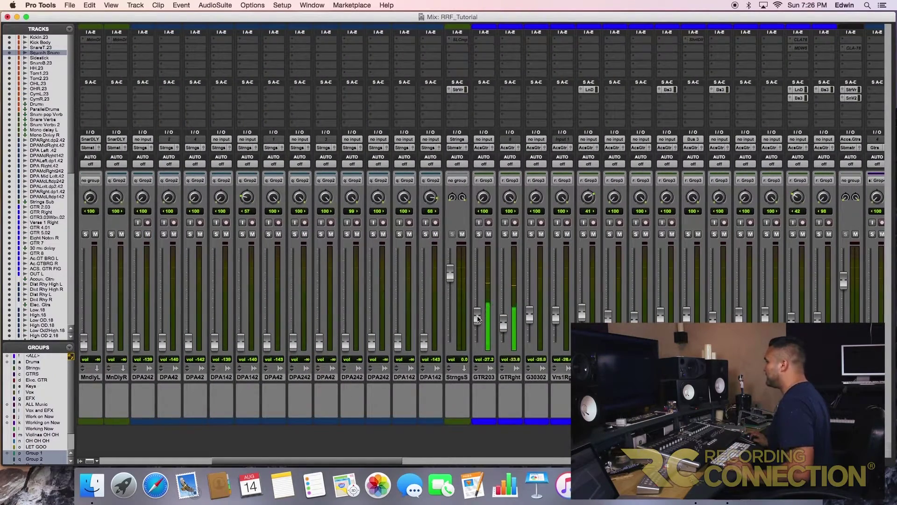
- Suspend the mix groups and bring GTR203 alone to a rough level
key(super+shift+g)
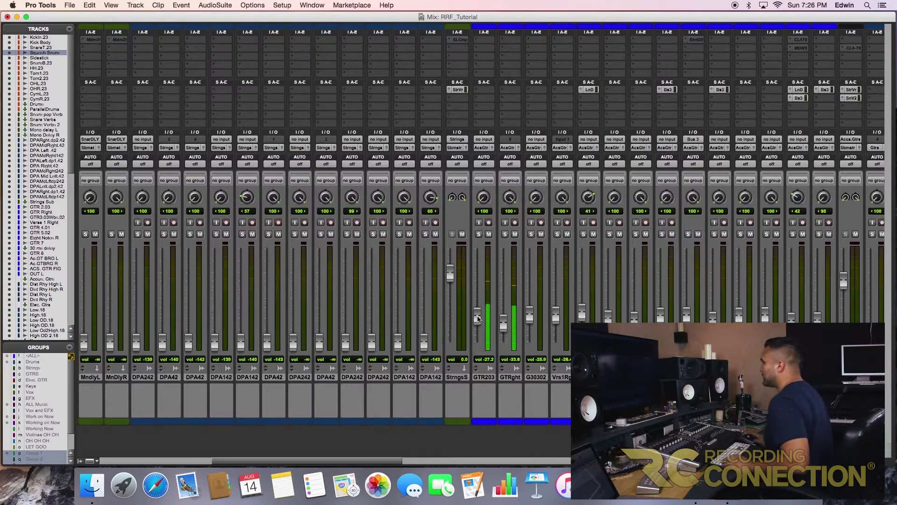
drag(478, 320, 479, 328)
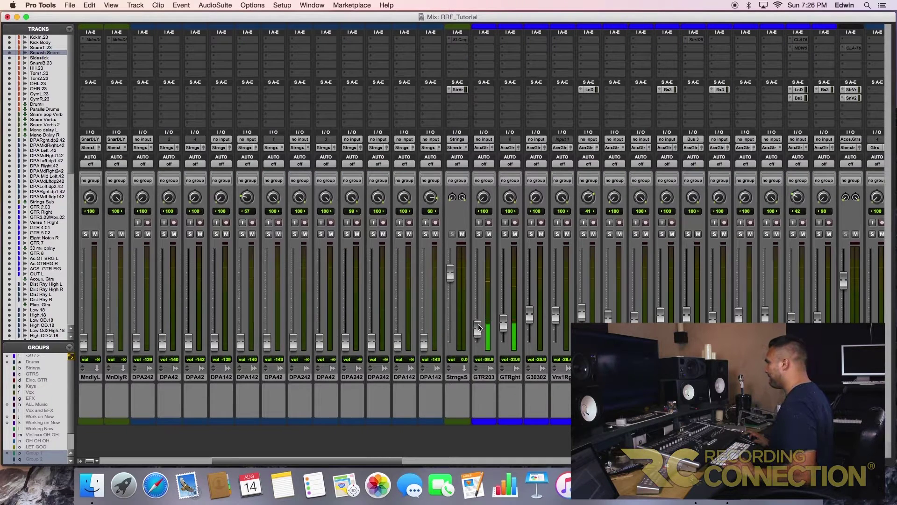
key(super+shift+g)
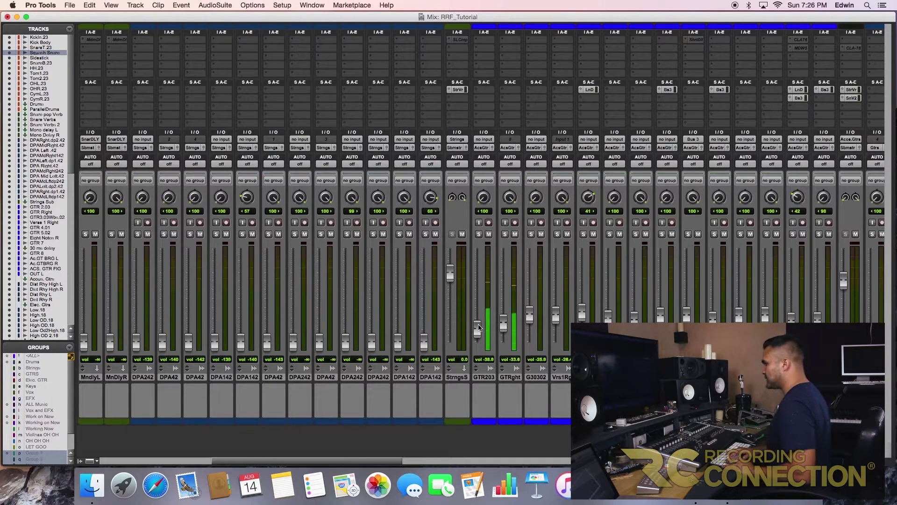
drag(479, 328, 483, 360)
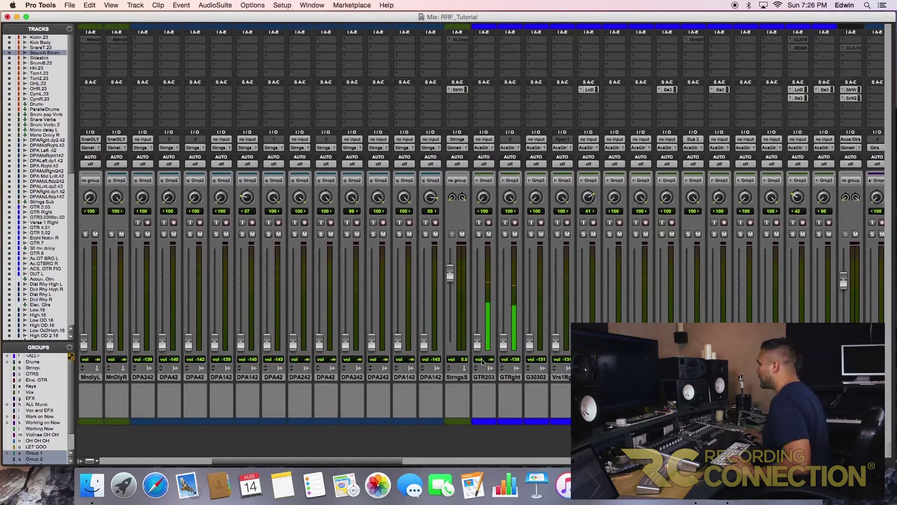
key(super+shift+g)
drag(479, 342, 481, 322)
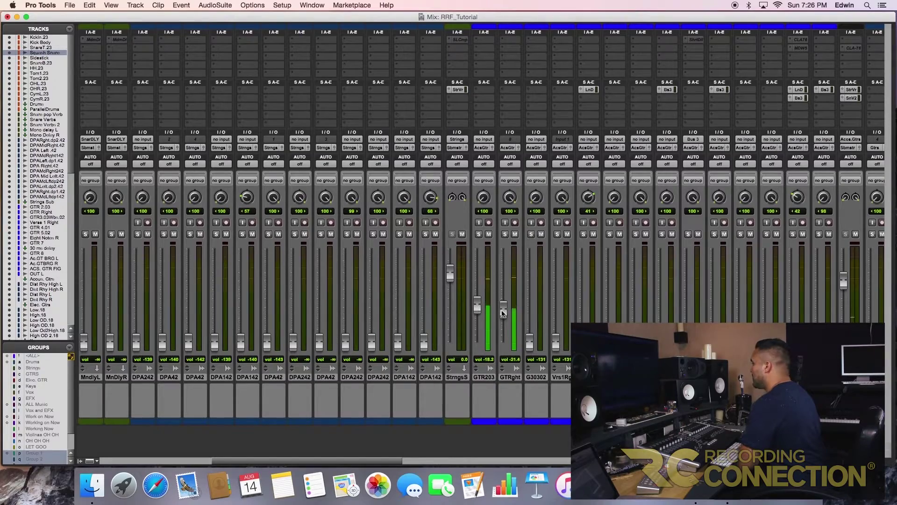
- Raise Bass.20 to about -18 dB, G30302 to -21.4 dB and Vrs1Rg to -20.8 dB
scroll(503, 314, right, 15)
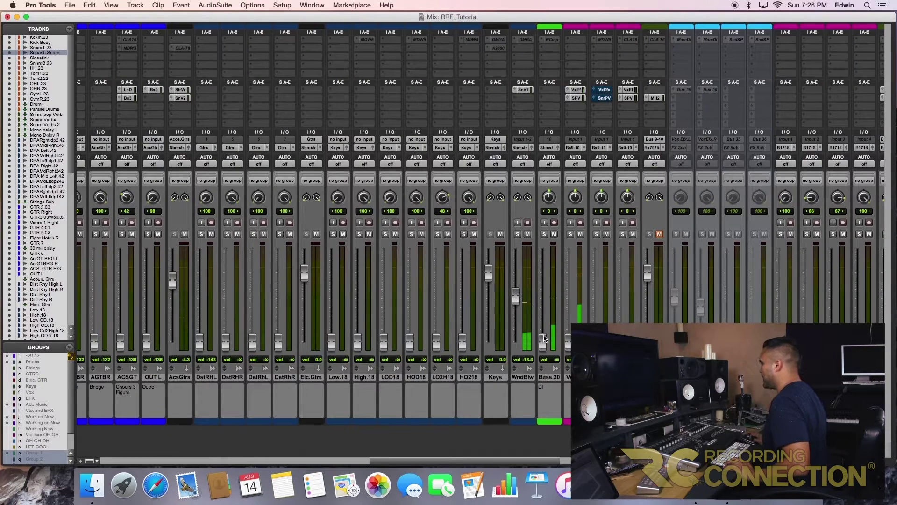
drag(543, 343, 547, 296)
scroll(478, 344, left, 10)
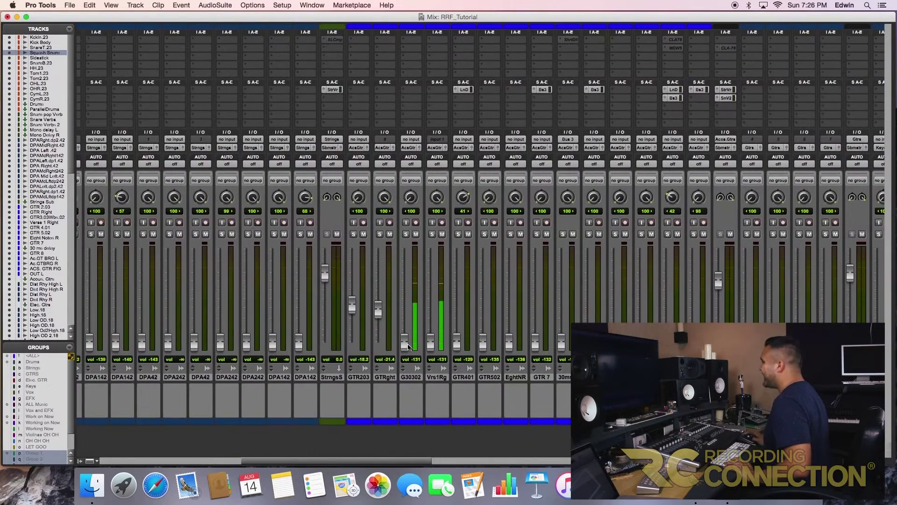
drag(408, 347, 414, 313)
drag(436, 345, 433, 311)
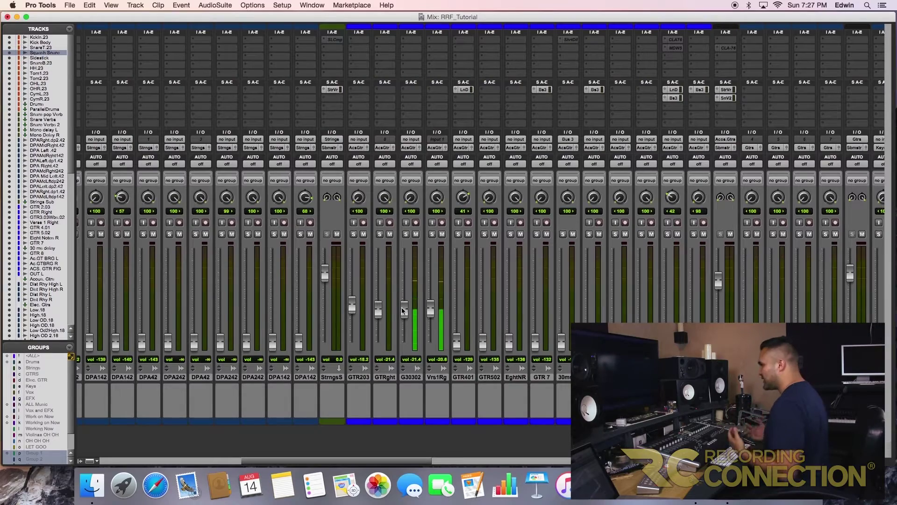
- Review the mixer levels and ease the Bass.20 fader slightly below its rough setting
scroll(488, 332, right, 6)
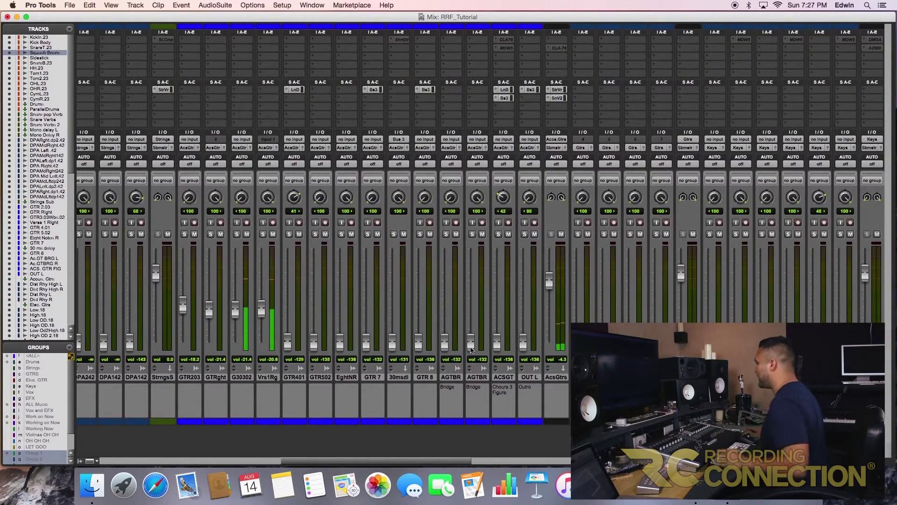
scroll(471, 350, left, 5)
scroll(471, 350, right, 4)
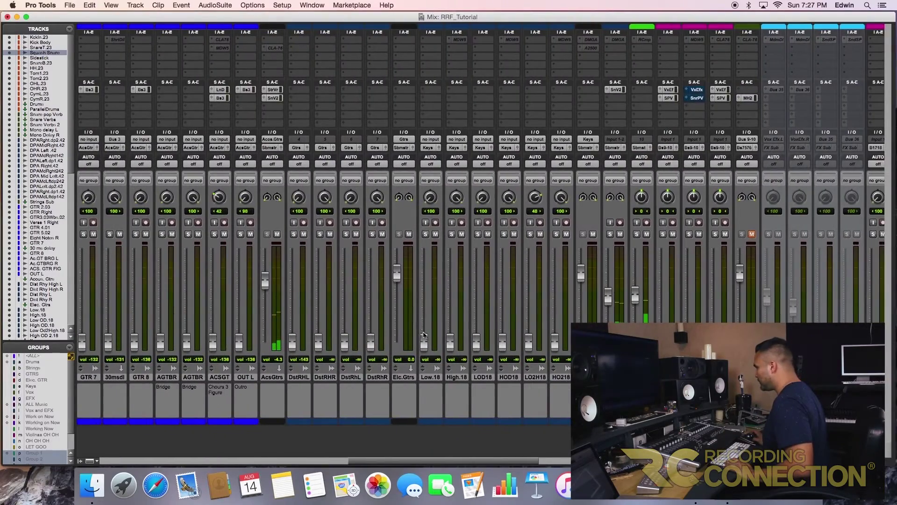
scroll(413, 353, left, 2)
scroll(413, 353, left, 2)
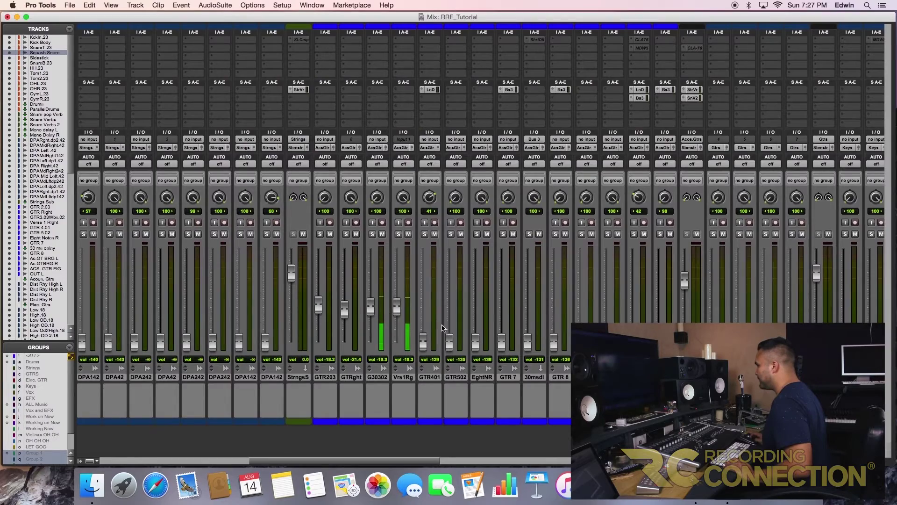
scroll(438, 325, right, 10)
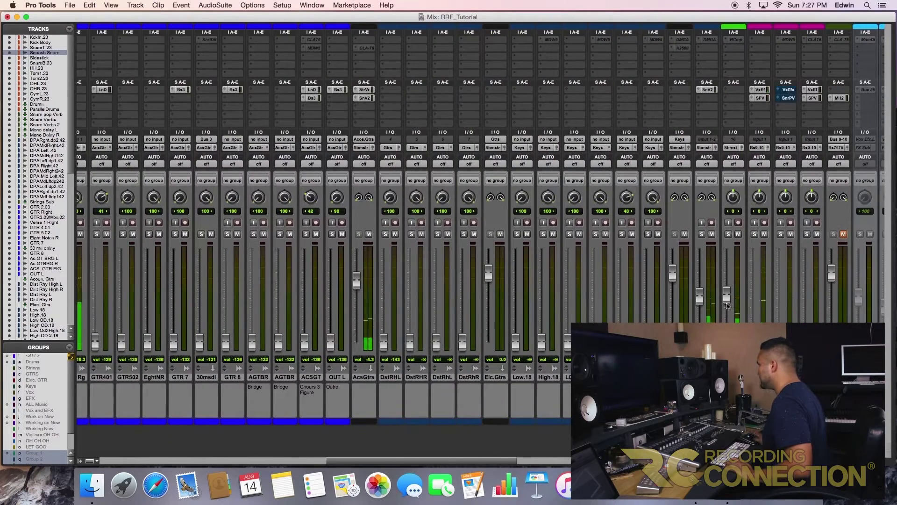
drag(727, 303, 727, 310)
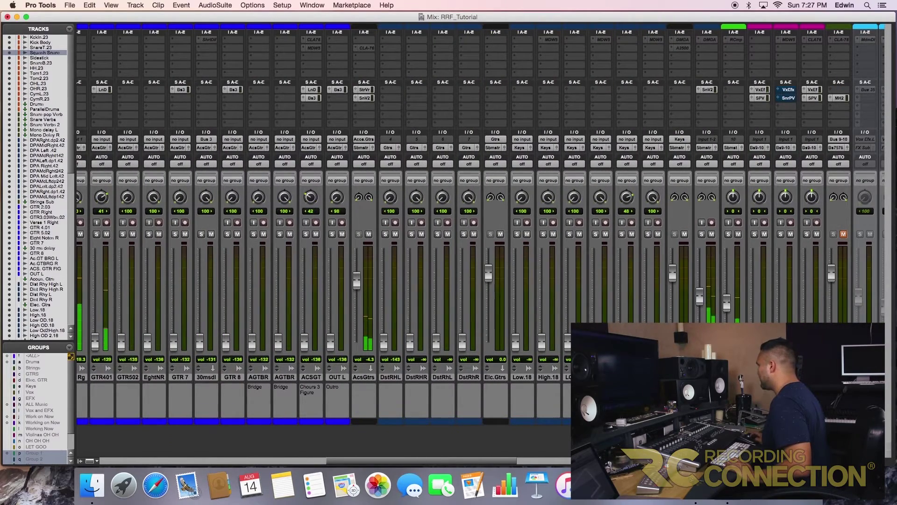
scroll(421, 281, left, 20)
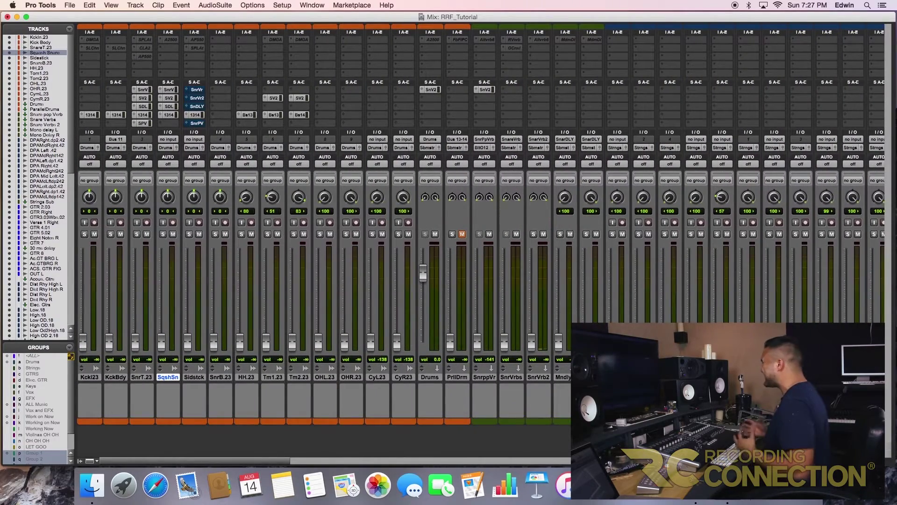
scroll(645, 320, right, 10)
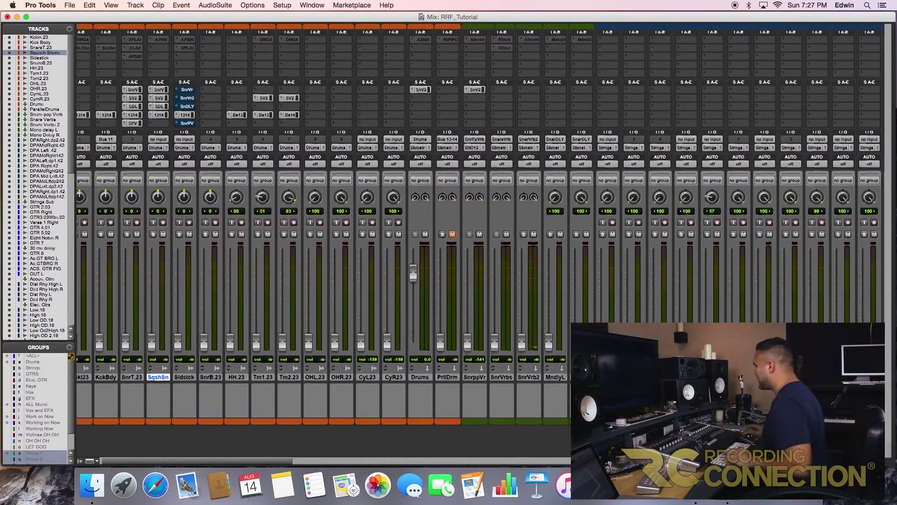
scroll(645, 319, right, 1)
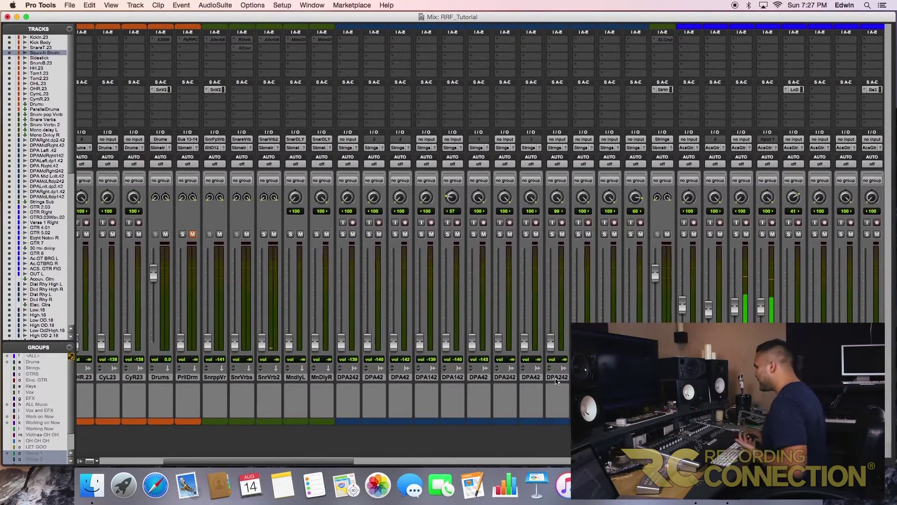
scroll(644, 319, right, 20)
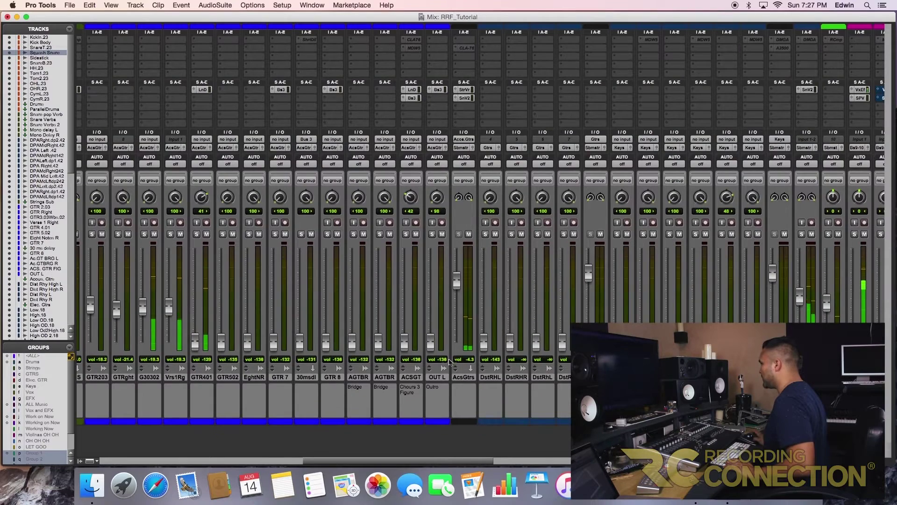
scroll(644, 319, right, 6)
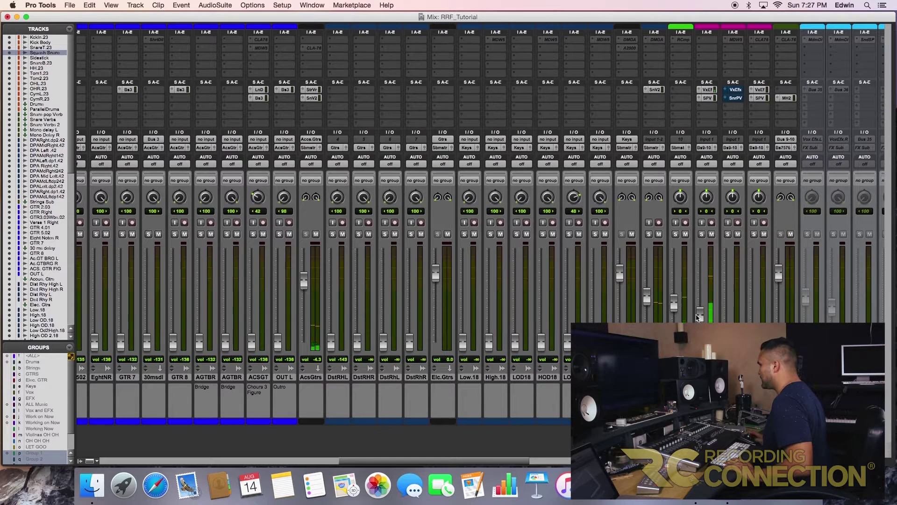
- Raise High.18 to about -19 dB, Low.18 to -20 dB, DstRHL/DstRHR, and GTR 8 to about -23 dB
drag(493, 346, 490, 312)
drag(464, 343, 486, 302)
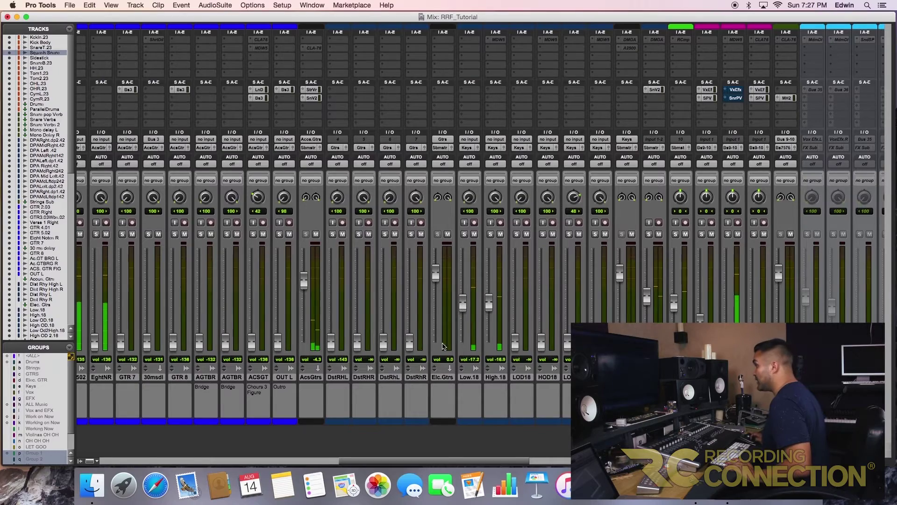
scroll(444, 346, left, 5)
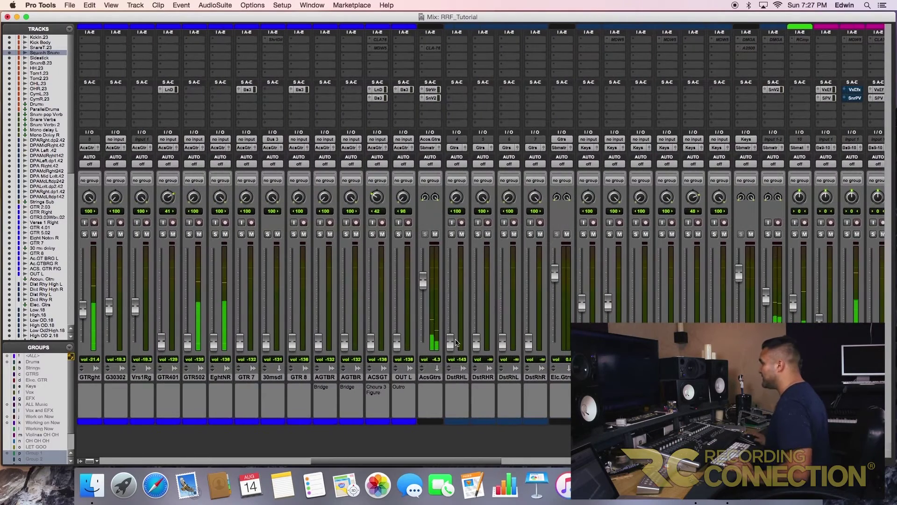
drag(457, 343, 531, 322)
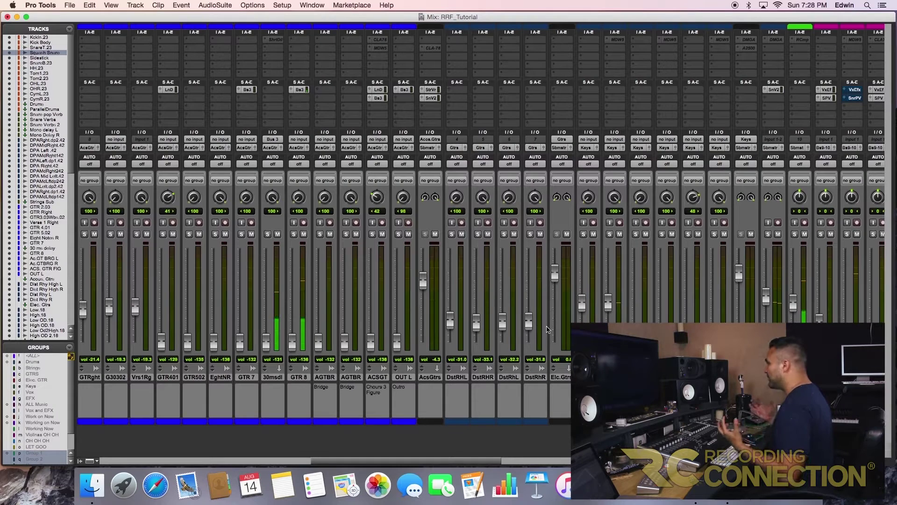
drag(297, 347, 271, 309)
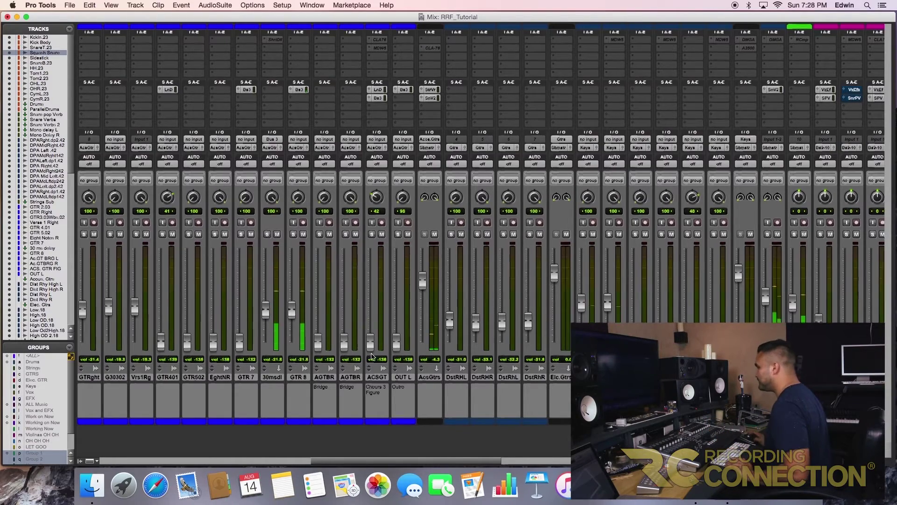
- Raise DPA242 to about -24.7 dB, DPA42 to -28.4 dB and DPA142 to -28.7 dB
scroll(373, 356, right, 4)
scroll(372, 356, left, 20)
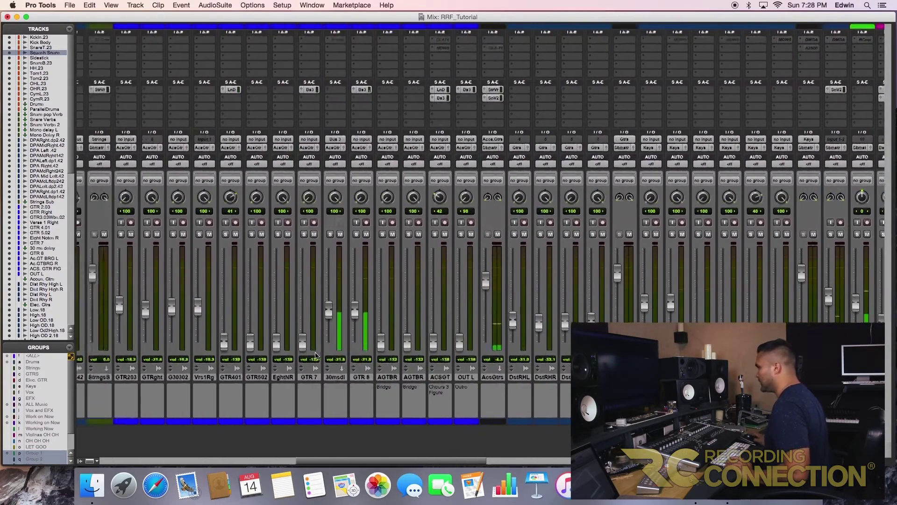
scroll(316, 356, left, 5)
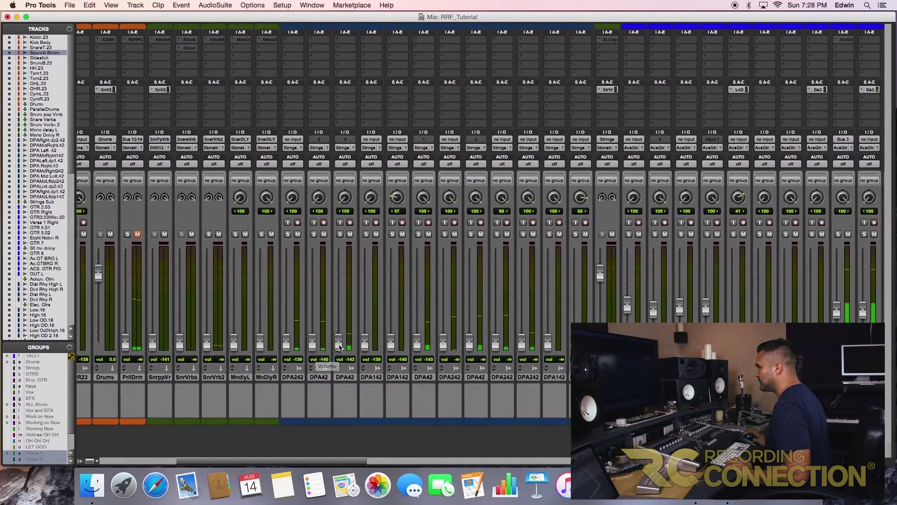
drag(523, 345, 496, 314)
drag(469, 342, 470, 316)
drag(446, 344, 446, 314)
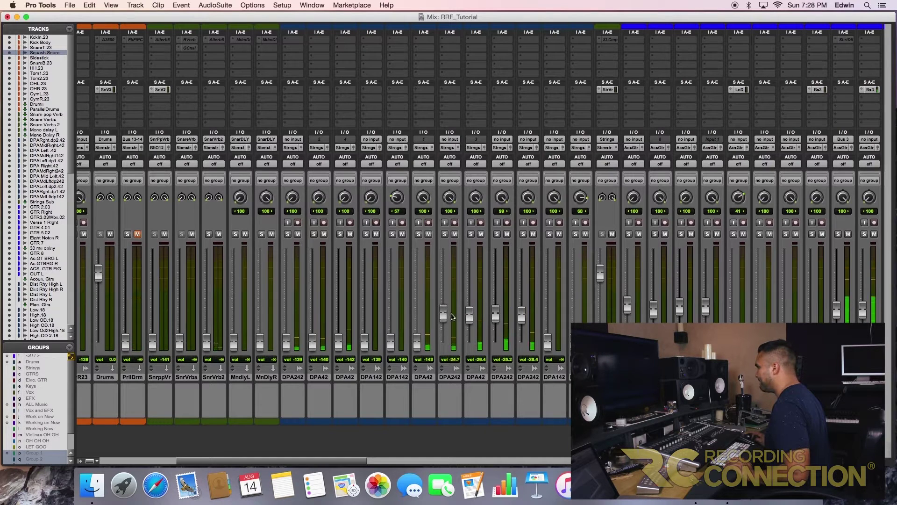
drag(418, 343, 418, 315)
drag(394, 343, 236, 321)
scroll(310, 341, left, 10)
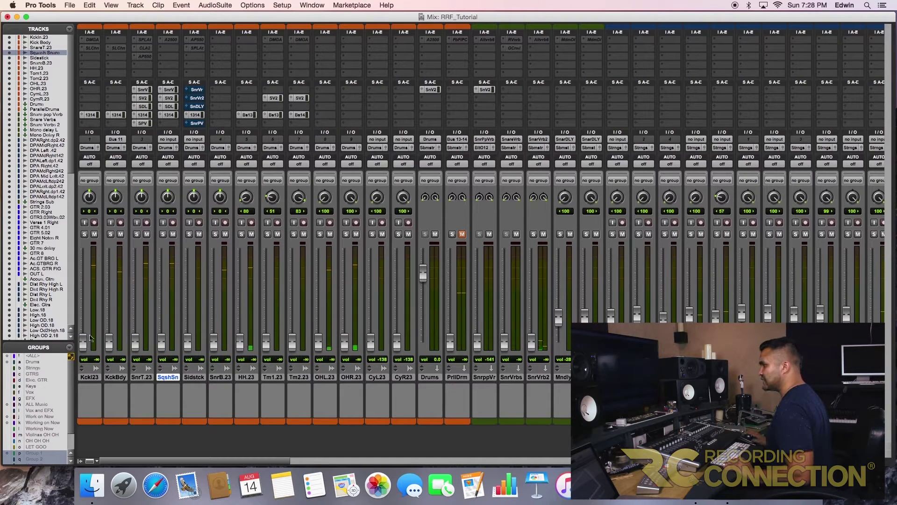
- Raise Kckl23 to -25.8 dB and KckBdy, SnrT.23 and SqshSn to about -23 to -26 dB
drag(83, 341, 83, 314)
drag(108, 342, 135, 312)
drag(161, 341, 163, 308)
- Lower the DstRHR guitar fader to -37.7 dB
scroll(285, 324, right, 15)
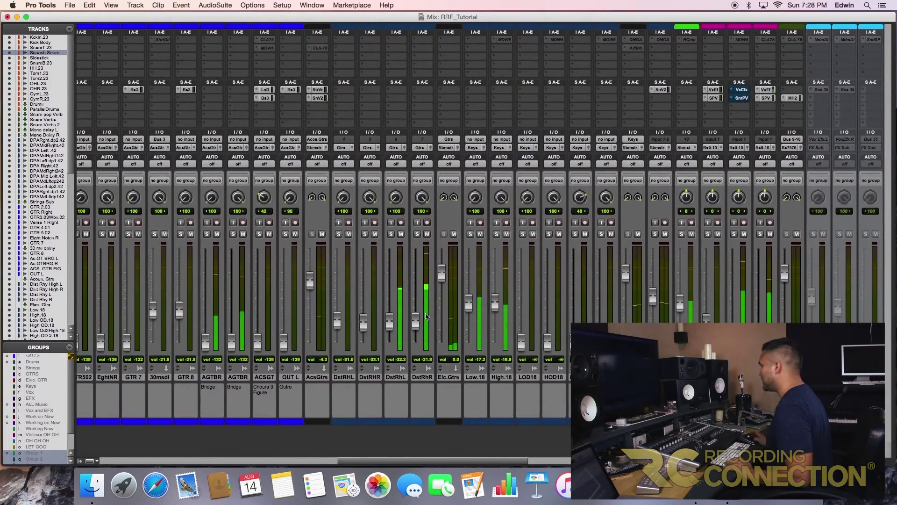
scroll(396, 349, right, 2)
scroll(397, 350, right, 2)
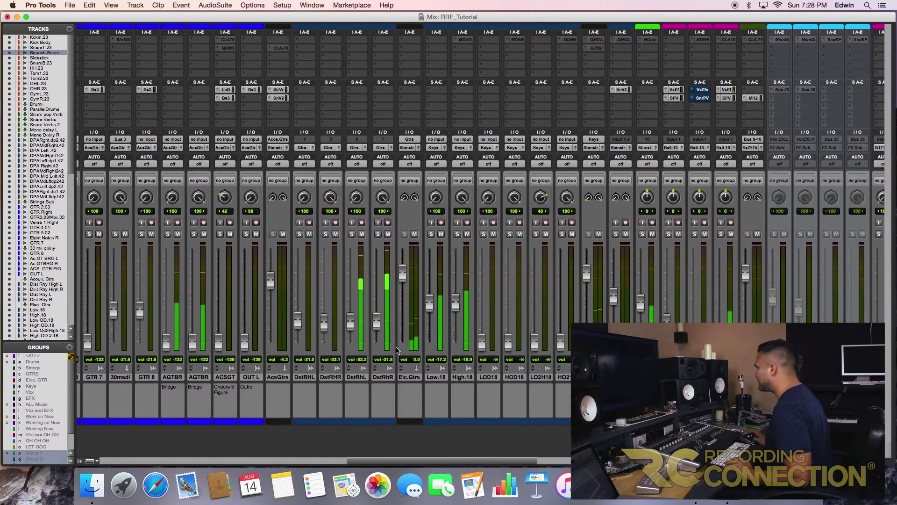
drag(376, 322, 297, 335)
scroll(297, 336, left, 10)
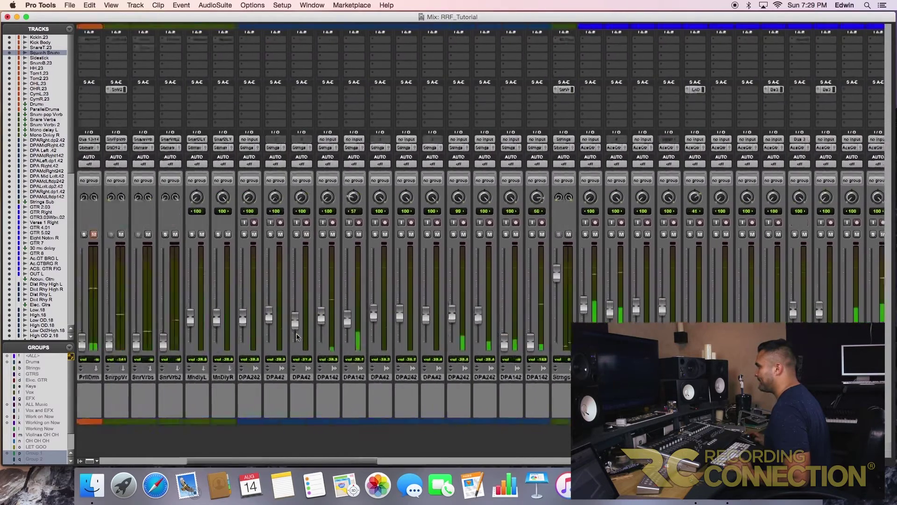
- Raise the OHR.23/OHL.23 overheads, Tm2.23 to -30.8, Tm1.23 to -39.8 and HH.23 to -30.3 dB
drag(345, 346, 319, 320)
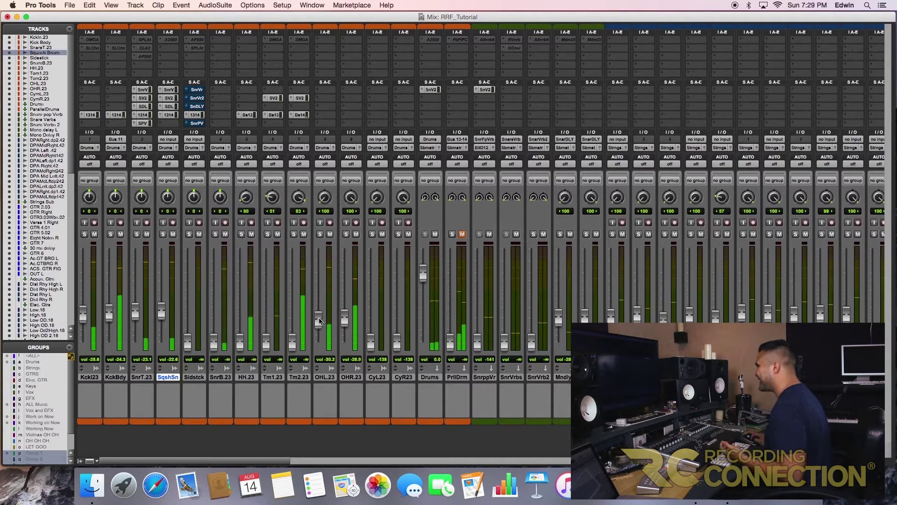
drag(288, 337, 293, 318)
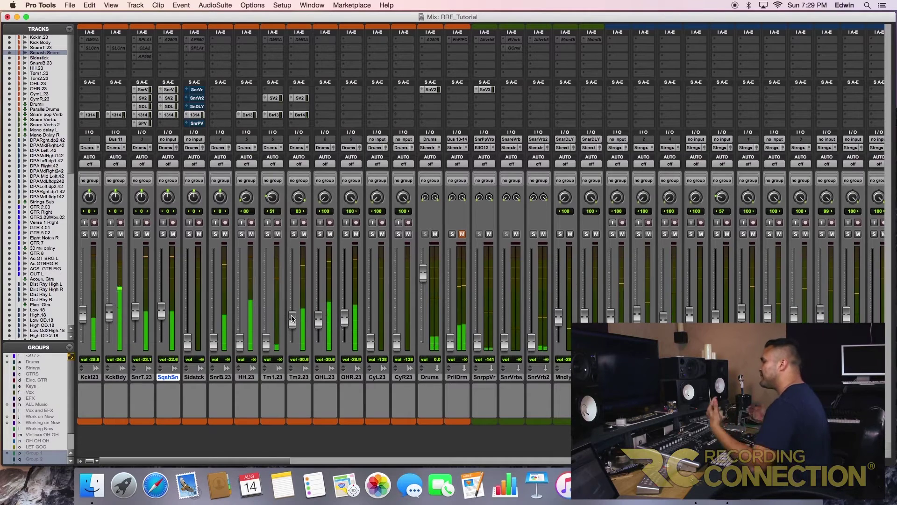
drag(265, 346, 270, 333)
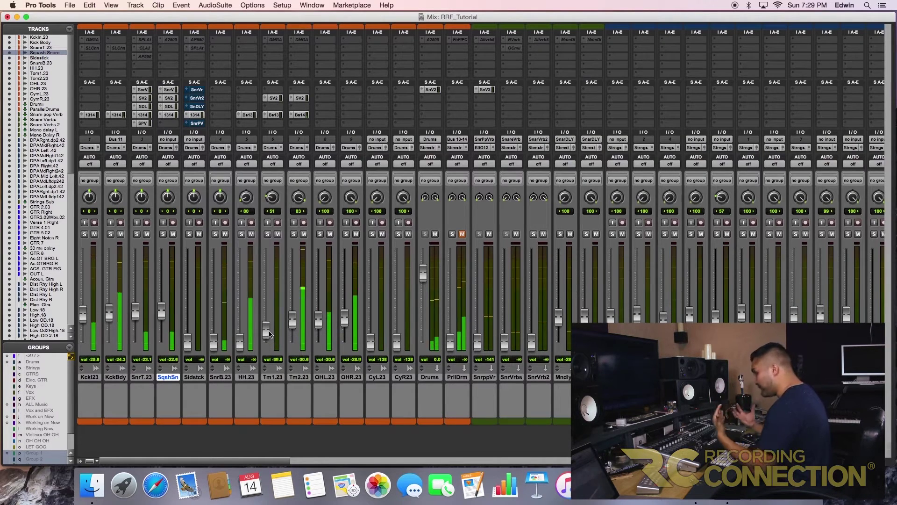
drag(239, 345, 240, 321)
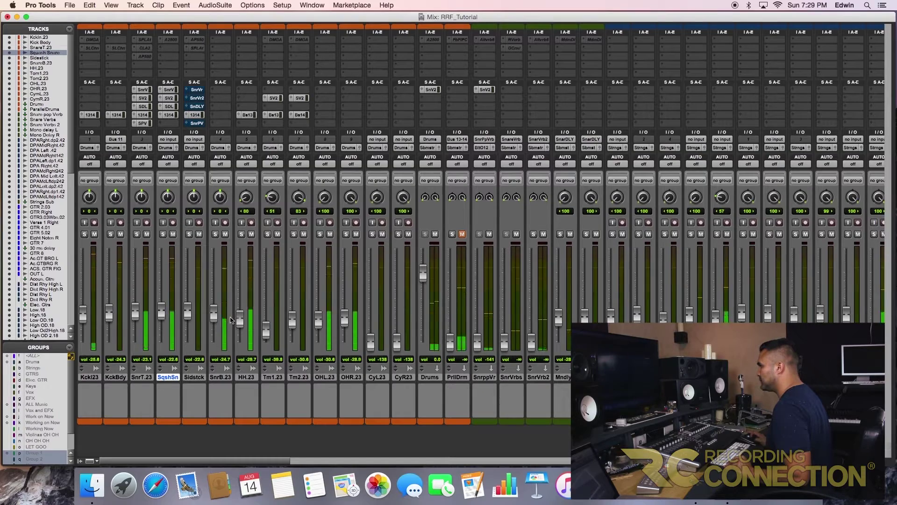
- Raise the CyL23 cymbal to -34.7 dB and DPA142 to -29.7 dB
drag(371, 340, 404, 325)
scroll(406, 329, right, 5)
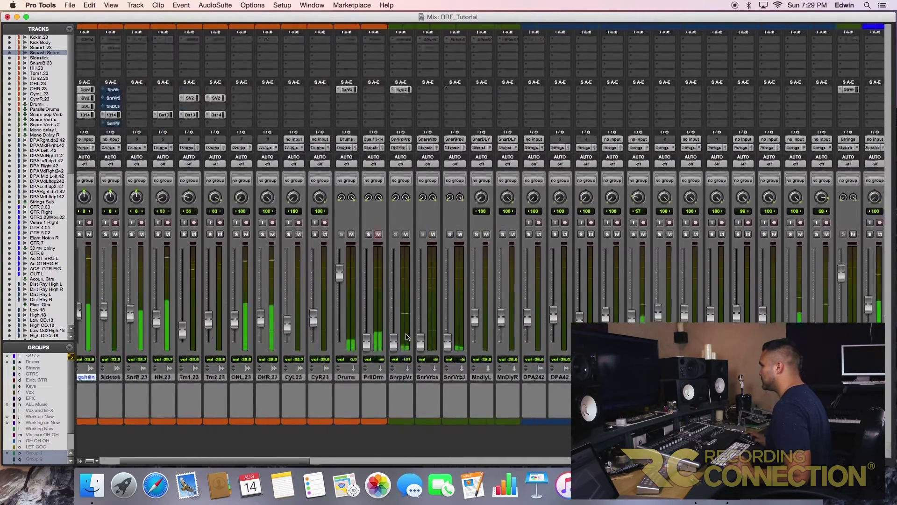
scroll(406, 337, right, 10)
drag(351, 340, 378, 318)
scroll(407, 323, right, 2)
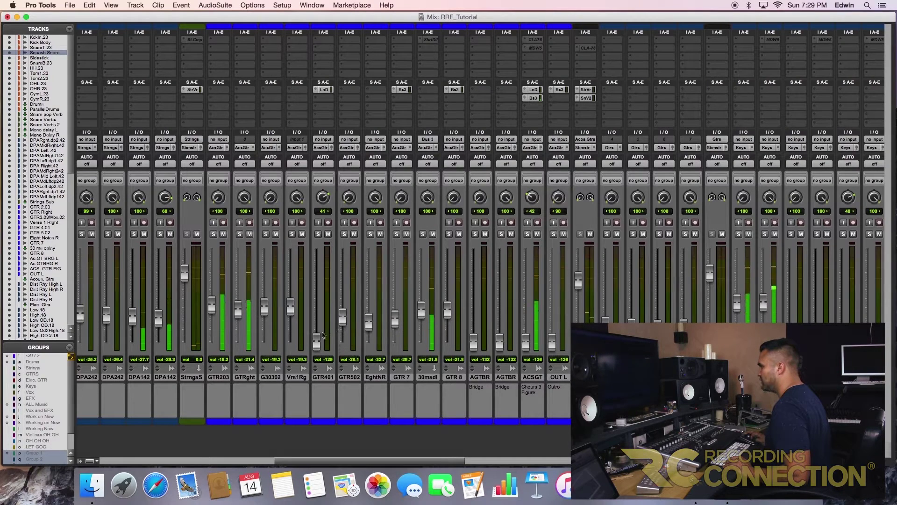
- Bring ACSGT up to about -27.7 dB and trim Low.18 slightly lower
scroll(431, 360, right, 5)
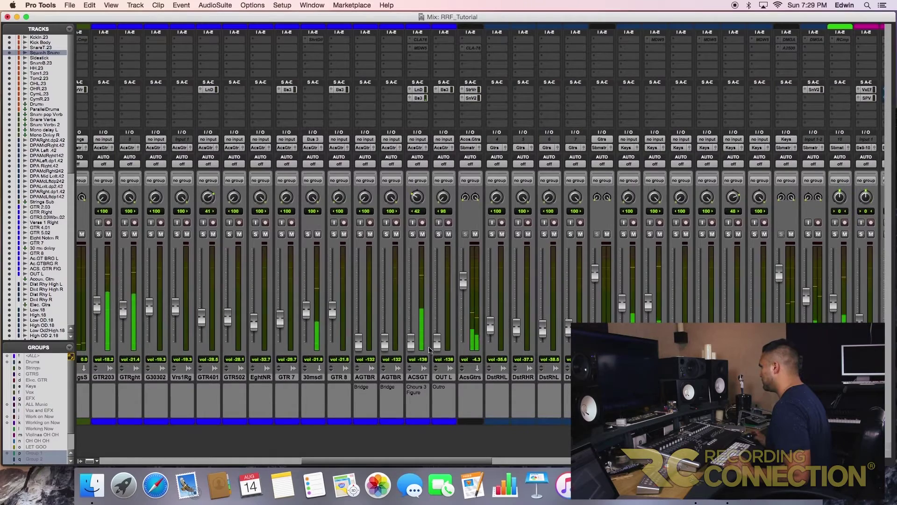
drag(416, 337, 416, 318)
scroll(484, 335, right, 6)
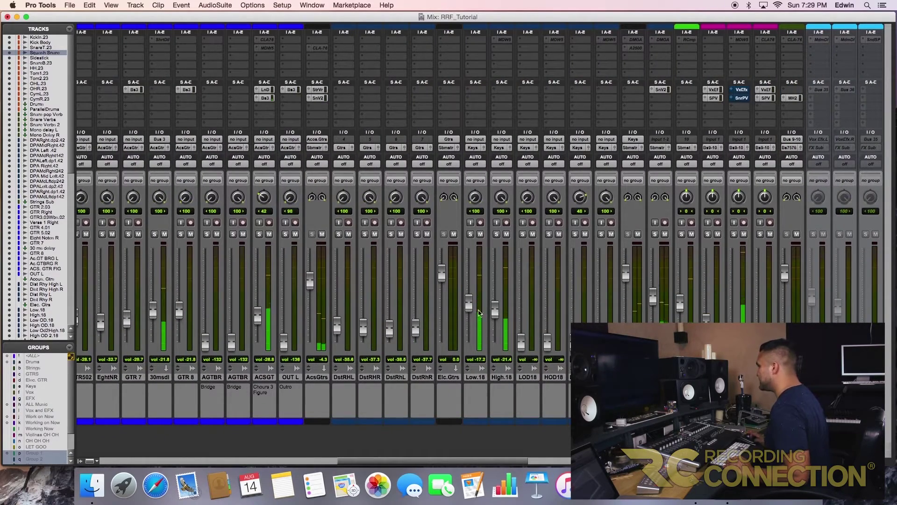
drag(470, 311, 471, 313)
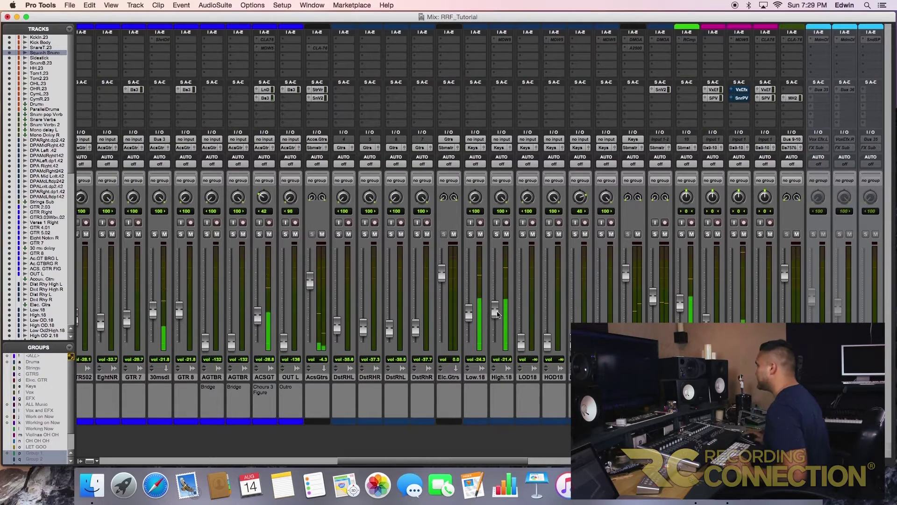
scroll(520, 333, right, 3)
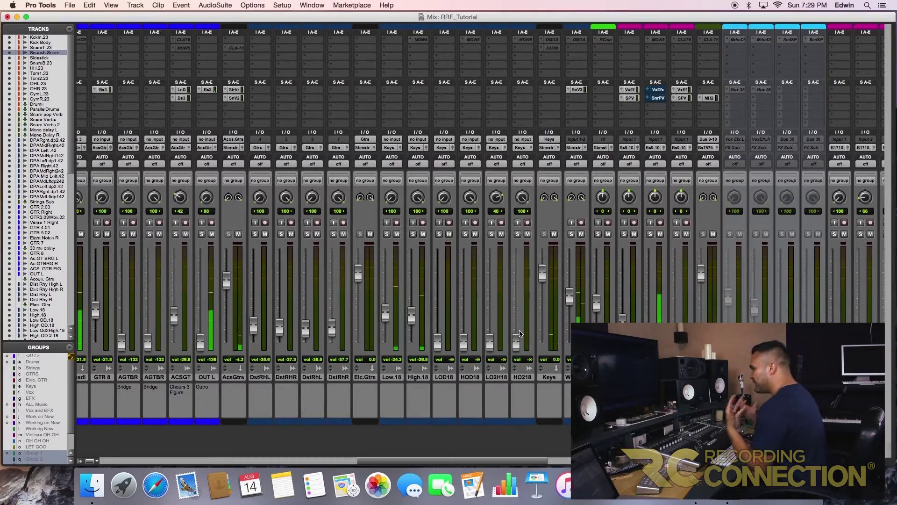
- In the Edit window, select bars 59 to 72, play them, and return to the mixer
key(super+equal)
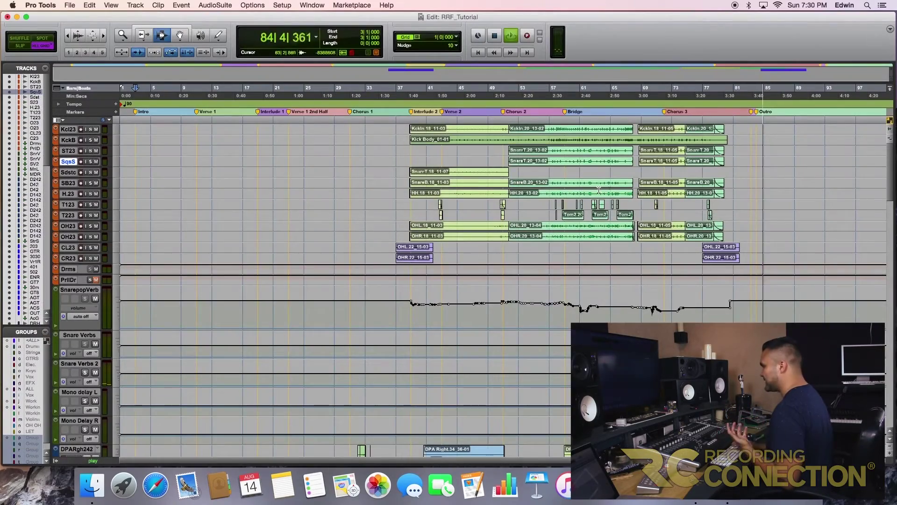
scroll(592, 191, down, 4)
scroll(591, 191, up, 4)
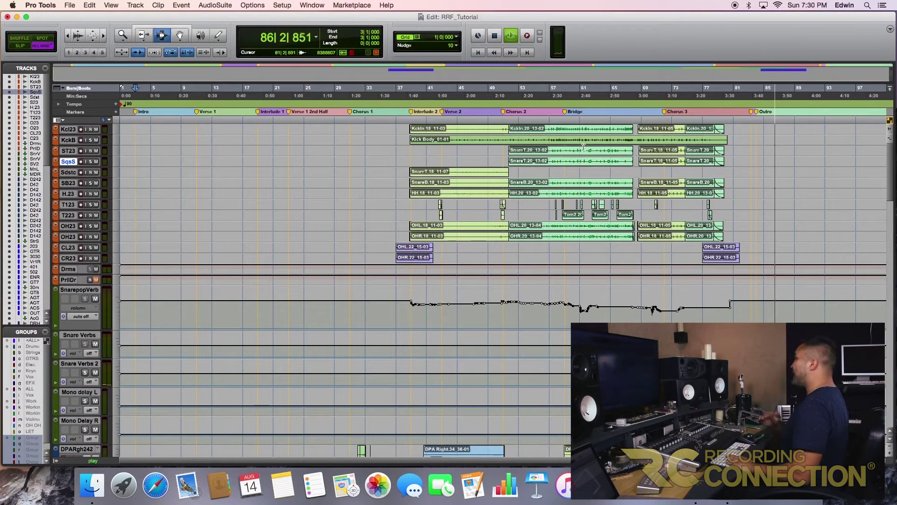
key(space)
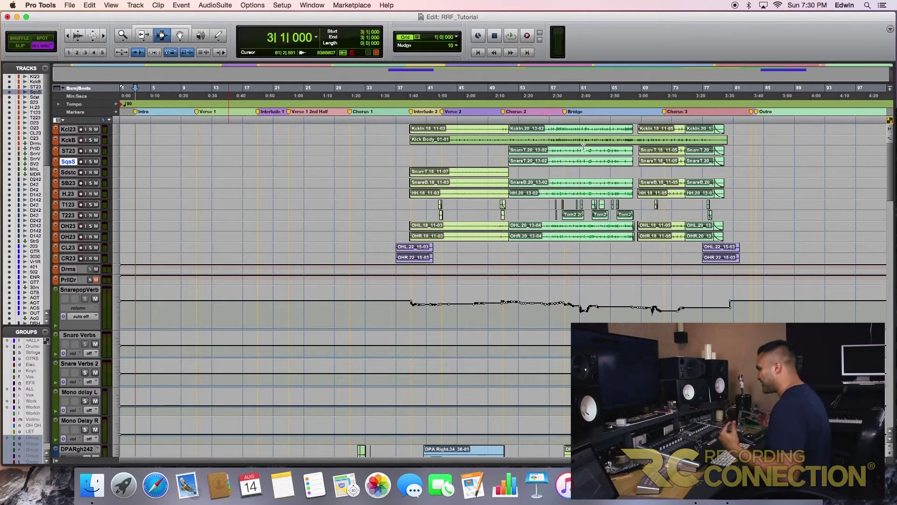
drag(565, 139, 663, 153)
key(space)
key(super+equal)
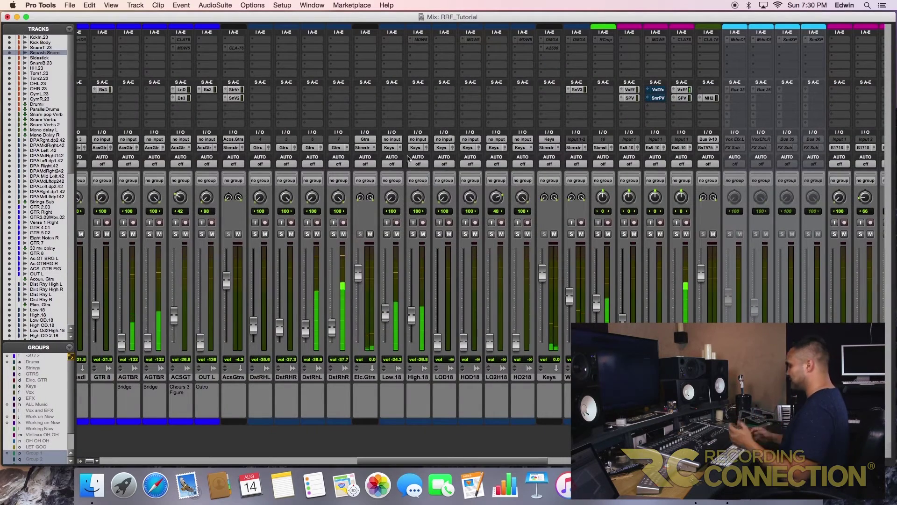
- Set the second AGTBR and OUT L to -28.1 dB and pull DstRHL down to -47.4 dB
drag(148, 341, 148, 317)
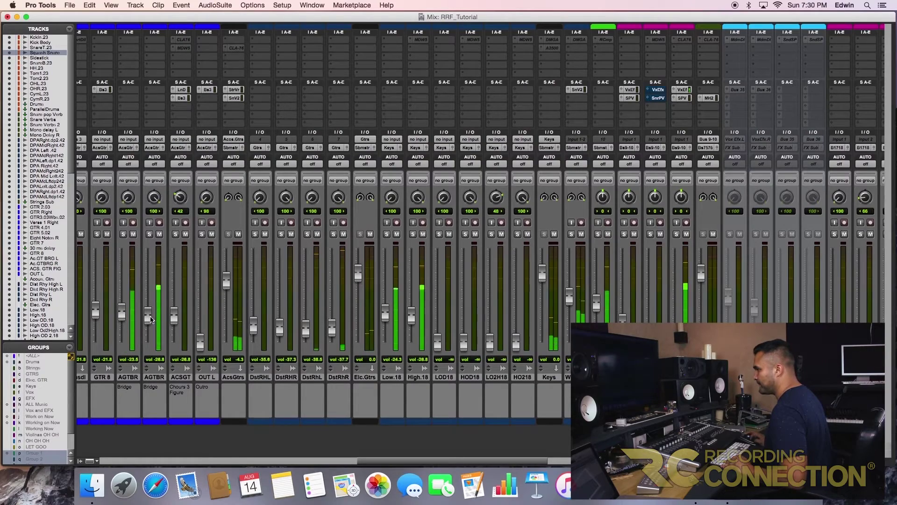
scroll(201, 341, left, 10)
scroll(201, 344, left, 2)
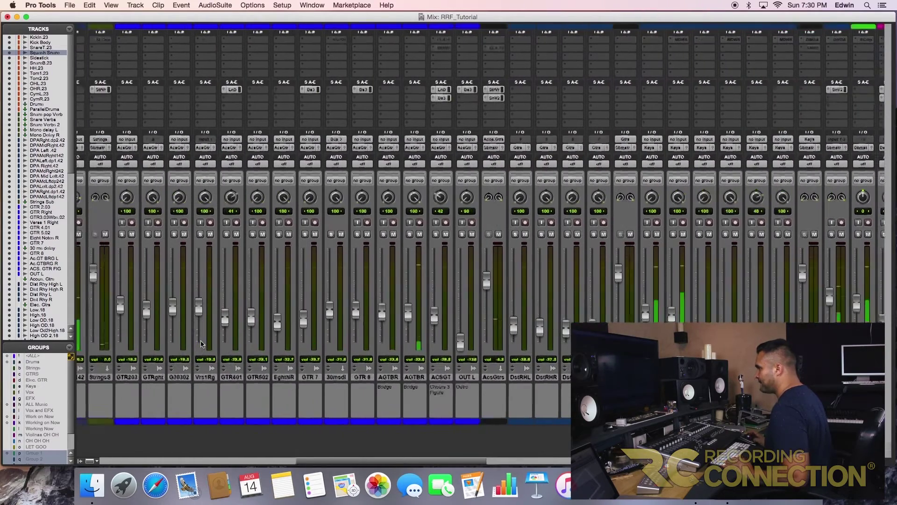
drag(459, 344, 460, 324)
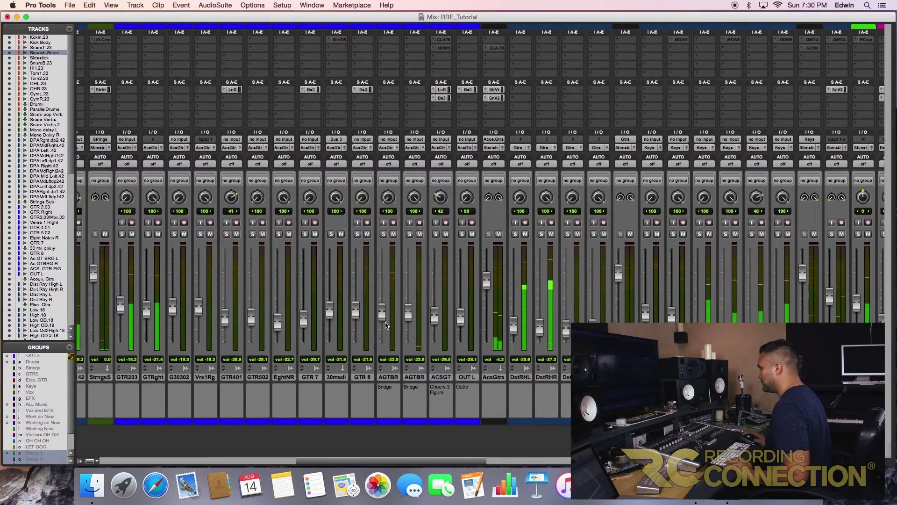
scroll(416, 314, left, 1)
mouse_move(523, 328)
mouse_down()
mouse_move(546, 342)
mouse_move(535, 332)
mouse_up()
- Lower Low.18 to -26.3 dB, then raise the LOD channel and a distorted rhythm guitar
scroll(542, 336, right, 3)
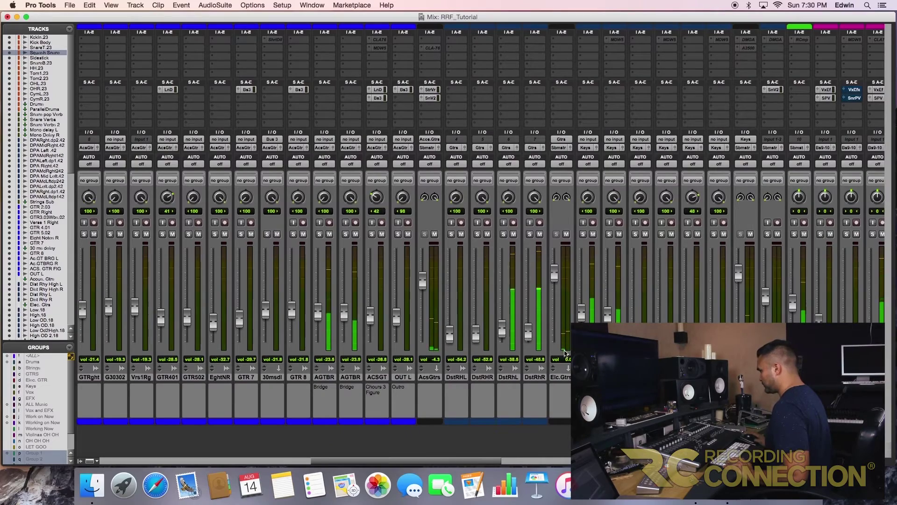
scroll(523, 330, right, 5)
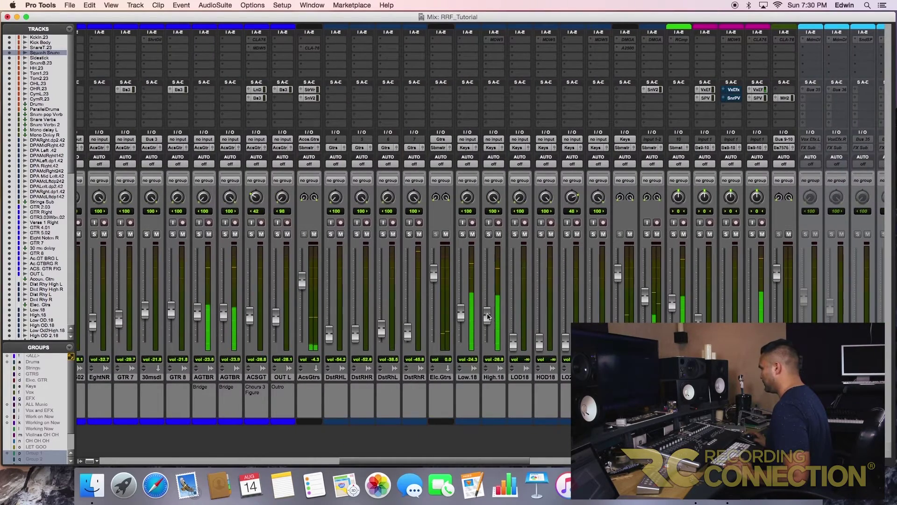
drag(461, 316, 461, 320)
scroll(539, 348, right, 7)
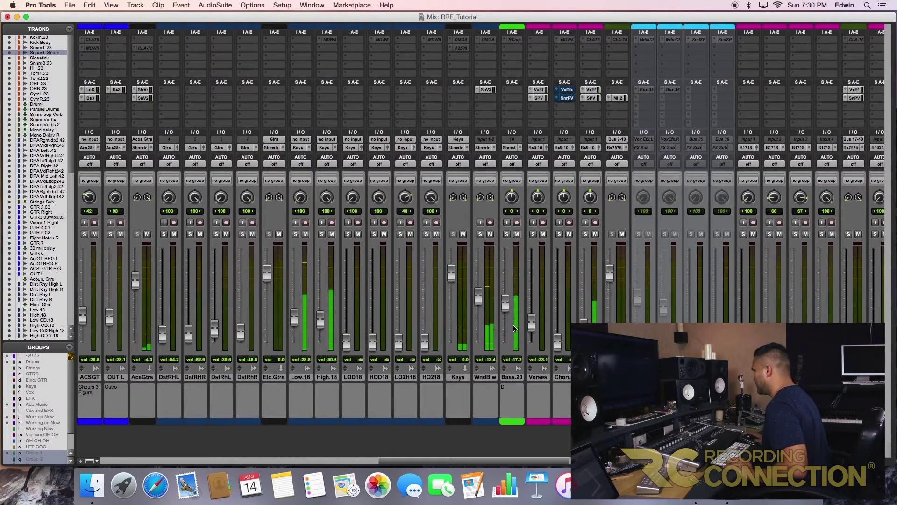
scroll(514, 329, left, 8)
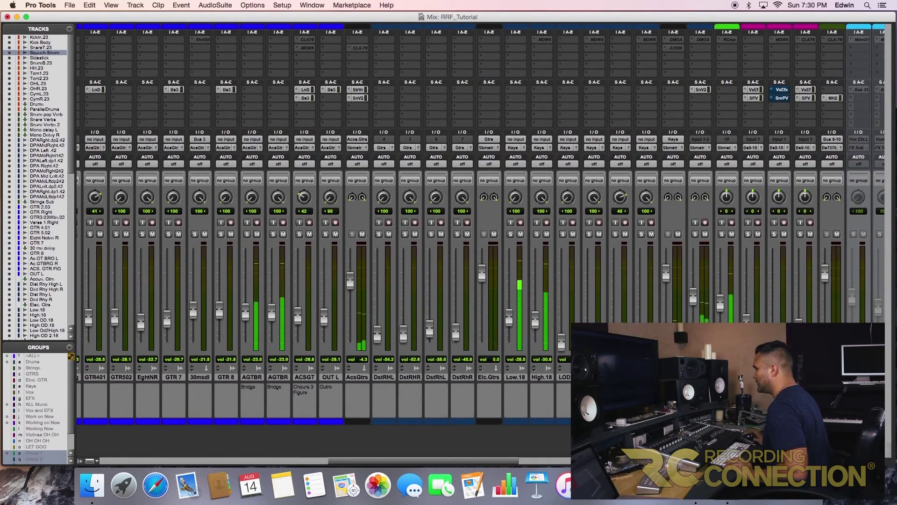
drag(562, 341, 593, 318)
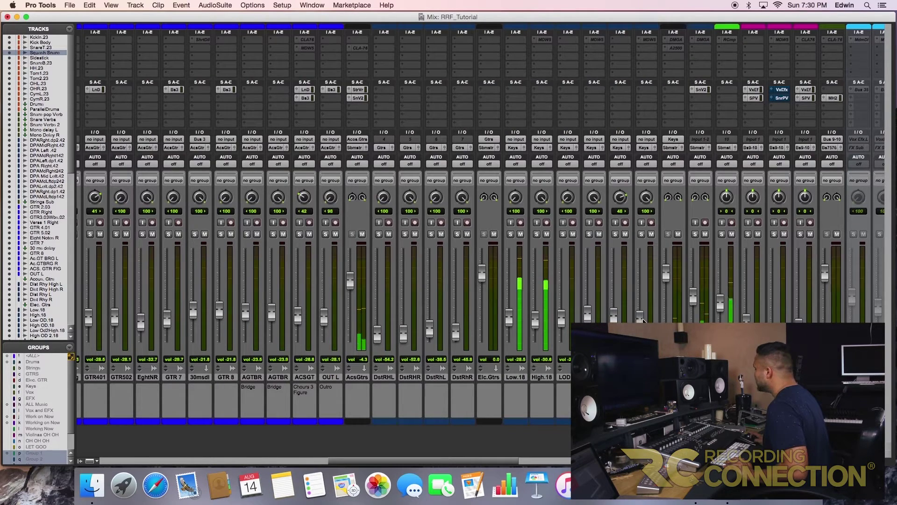
drag(457, 332, 384, 311)
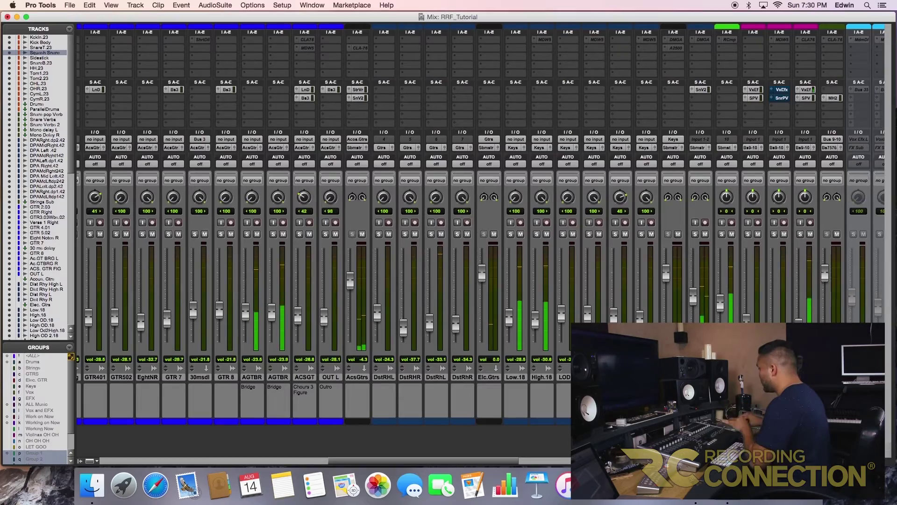
scroll(323, 211, right, 10)
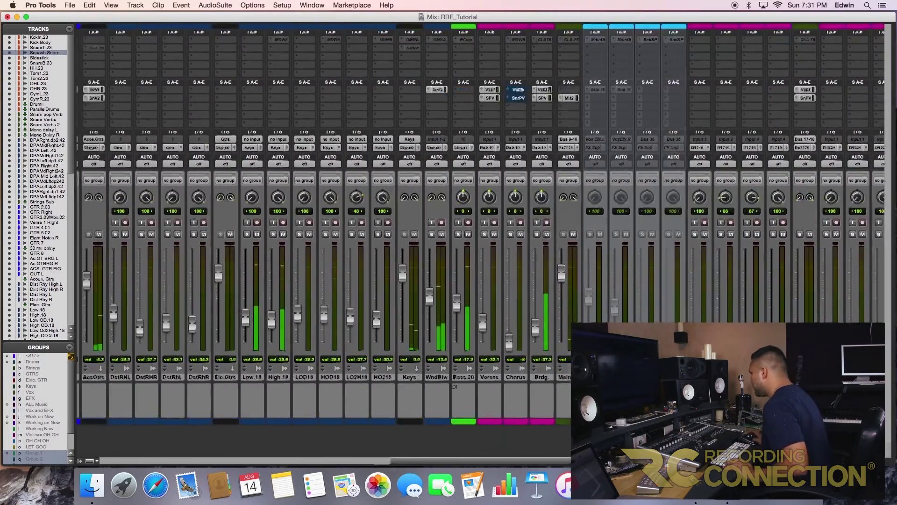
- Pull the GTR203 guitar fader down to about -29 dB
scroll(535, 360, left, 10)
scroll(535, 360, left, 5)
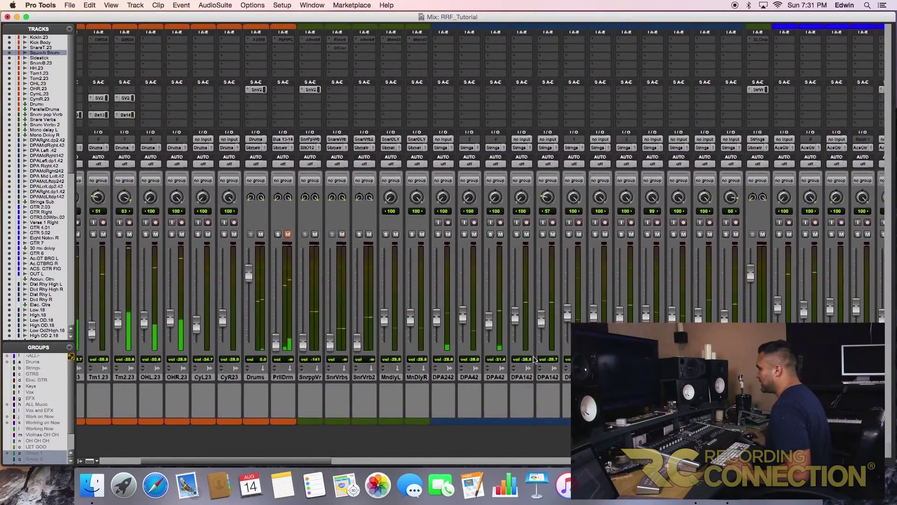
scroll(535, 360, right, 6)
scroll(535, 360, right, 6)
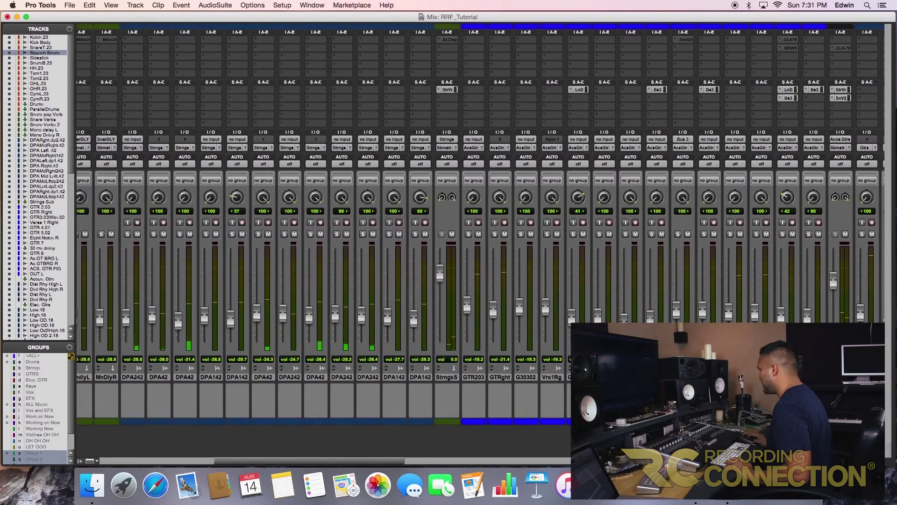
scroll(392, 349, right, 2)
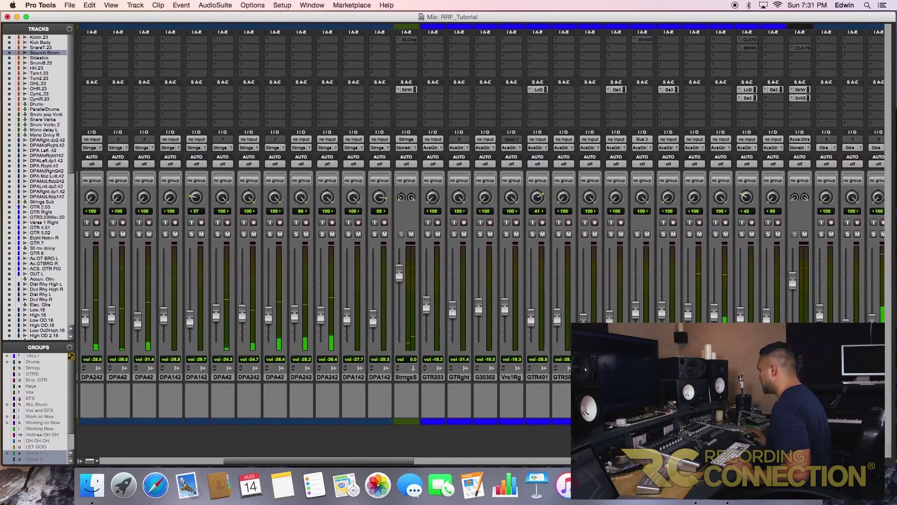
scroll(391, 349, right, 5)
drag(290, 308, 321, 324)
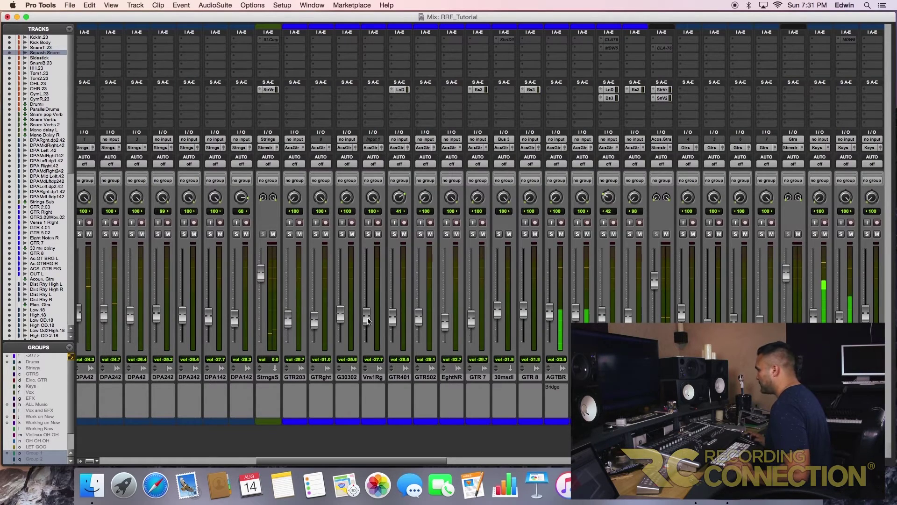
scroll(368, 320, right, 5)
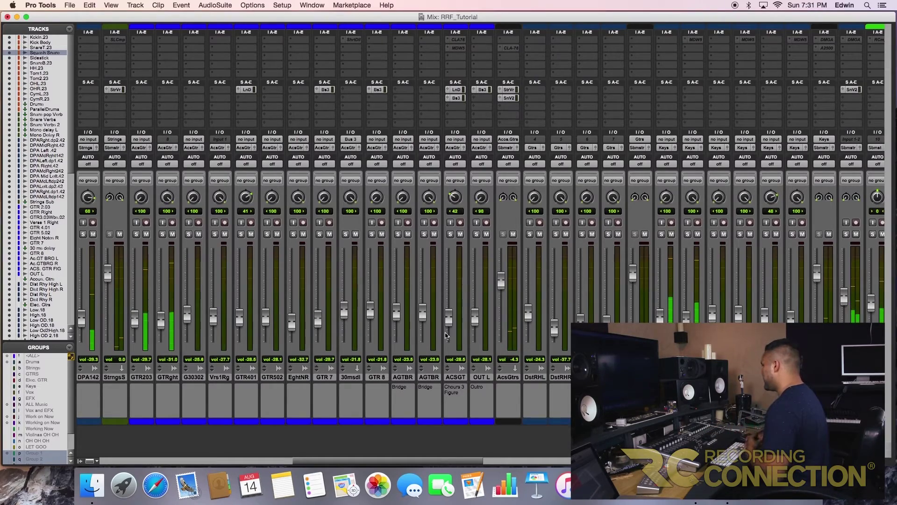
scroll(444, 351, left, 20)
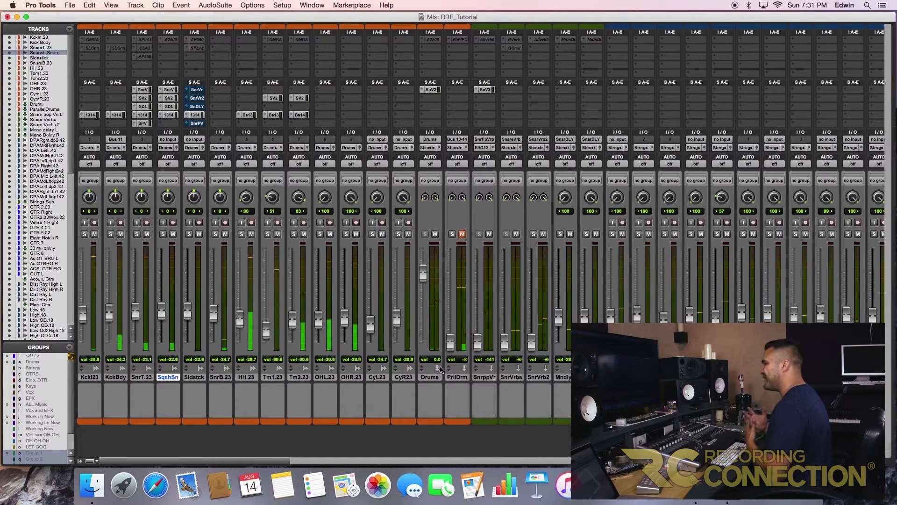
- Raise the OHR.23 overhead to about -25.2 dB and the Tm1.23 tom to -28.9 dB
drag(348, 322, 348, 315)
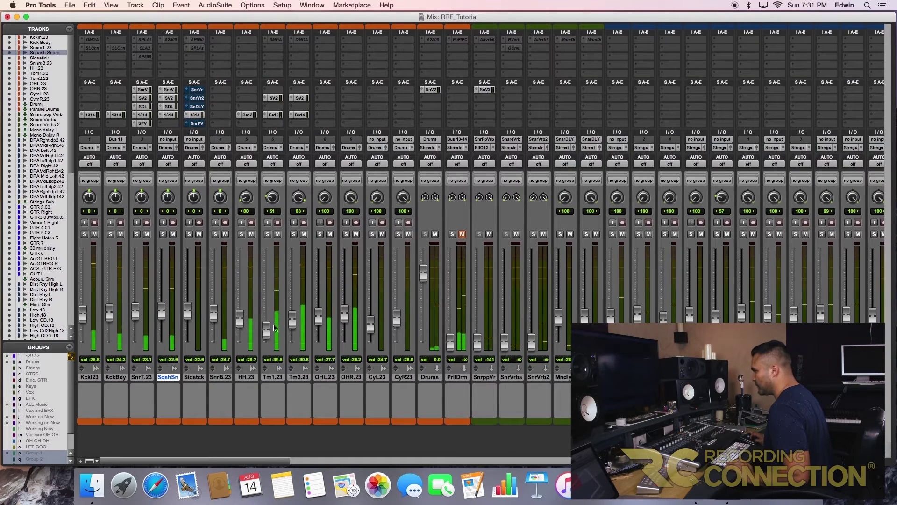
drag(265, 330, 213, 312)
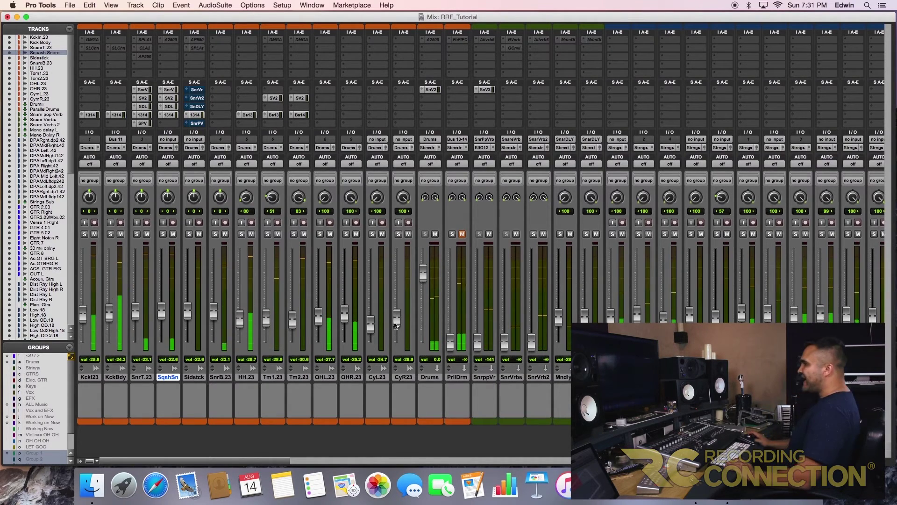
scroll(410, 337, right, 10)
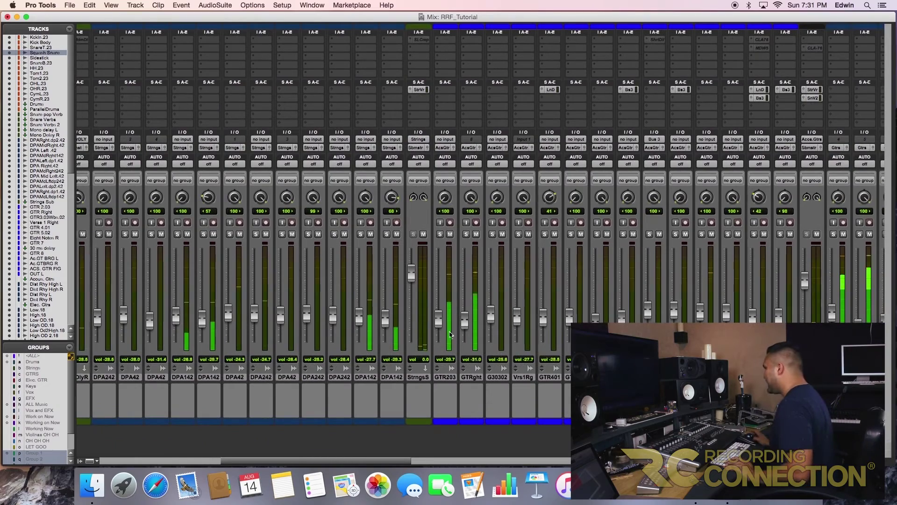
scroll(754, 212, right, 1)
scroll(754, 211, right, 4)
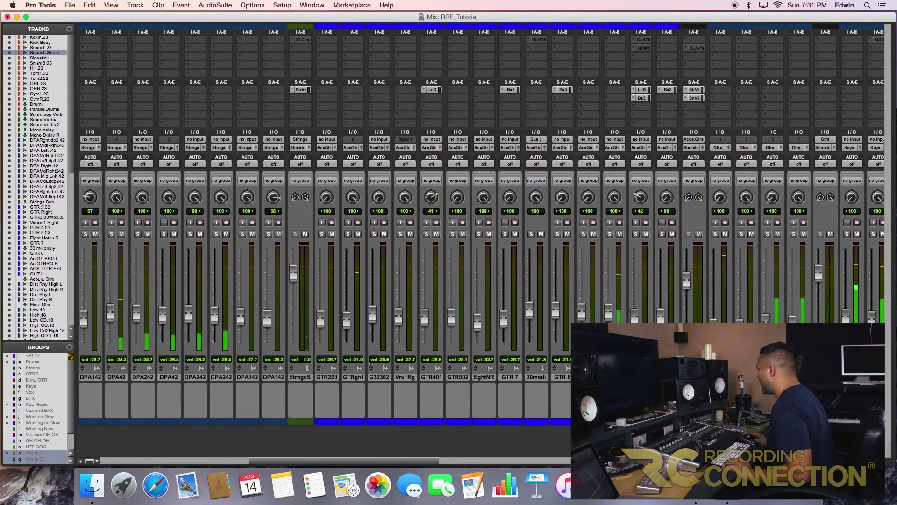
scroll(673, 319, right, 18)
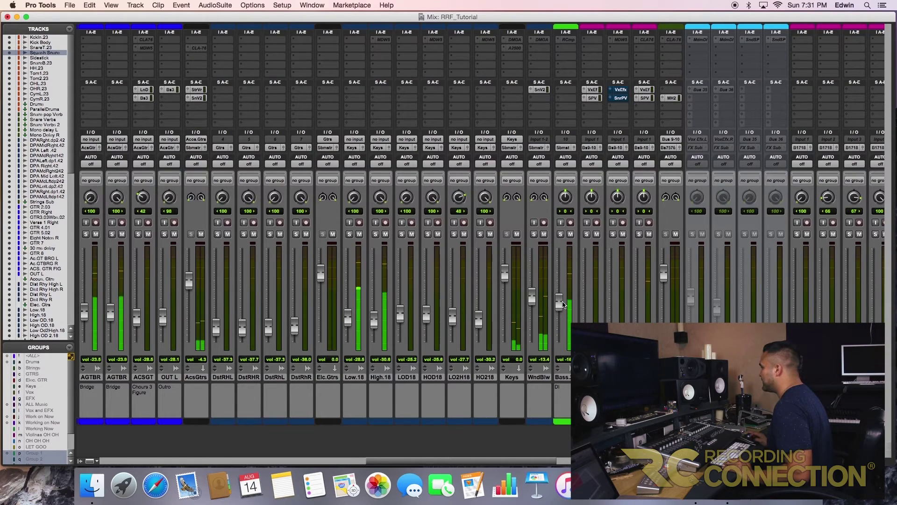
- Start playback from the Chorus 3 marker and return to the Mix window's drum strips
key(super+equal)
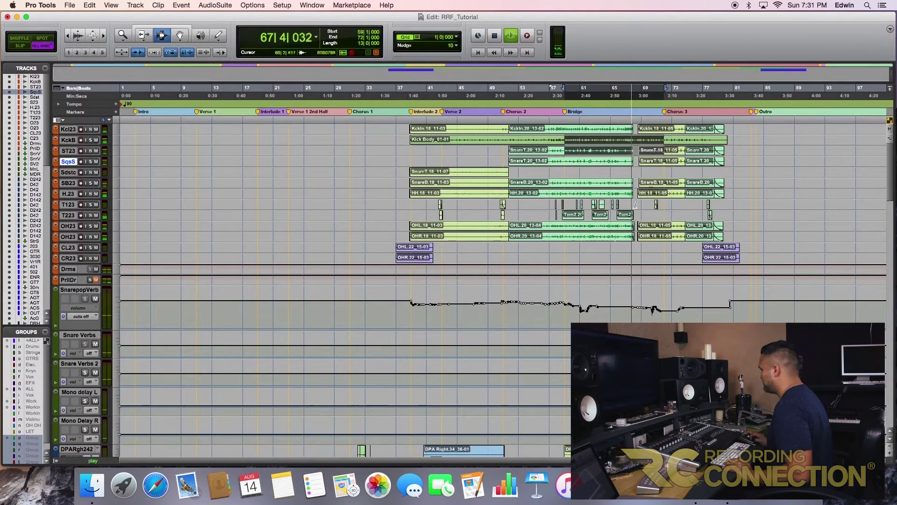
click(664, 112)
key(space)
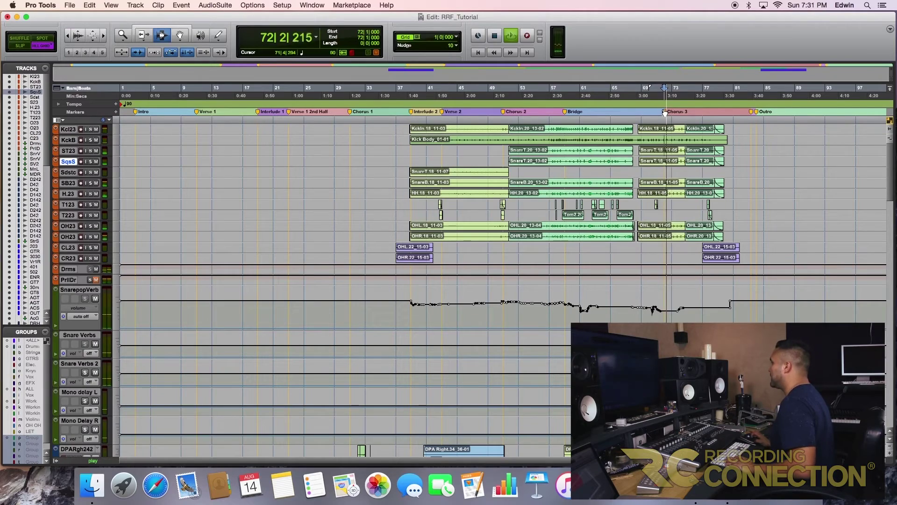
key(super+equal)
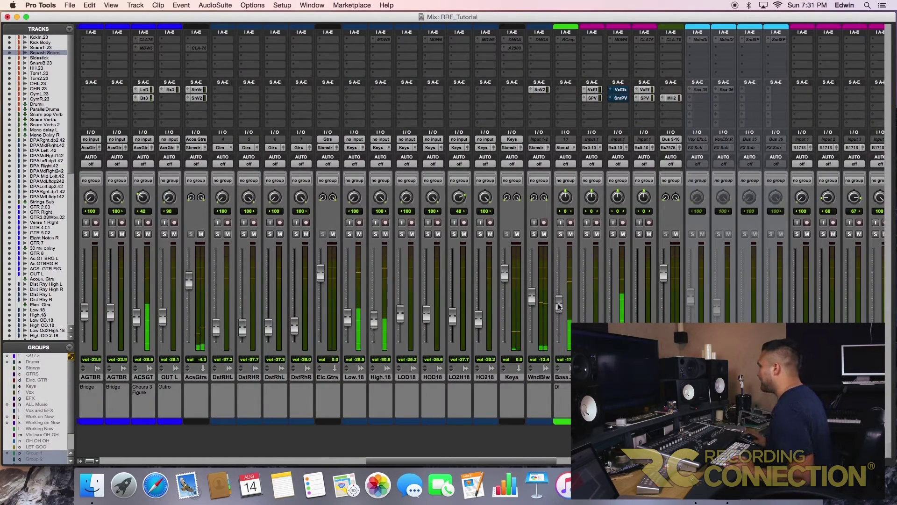
scroll(549, 349, left, 15)
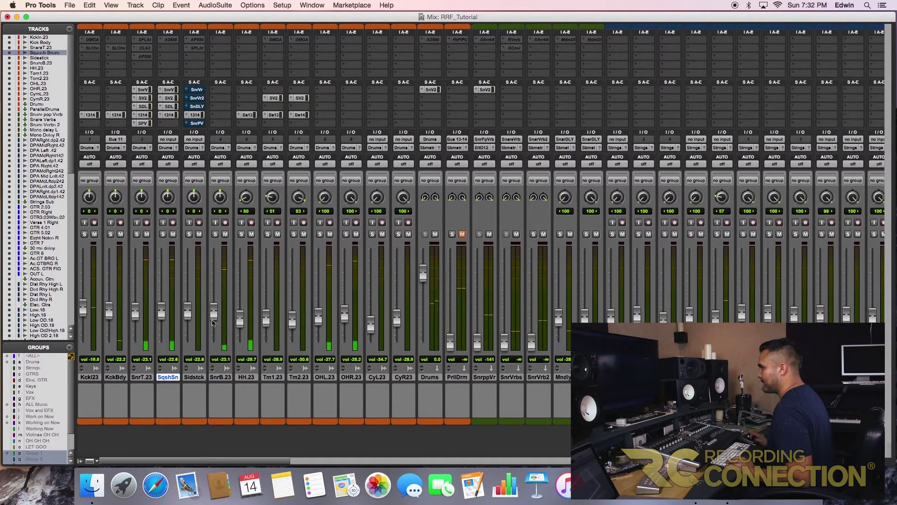
- Slightly trim the OHL.23 and Tm2.23 faders, then stop playback at bar 72 in the Edit window
drag(315, 319, 294, 321)
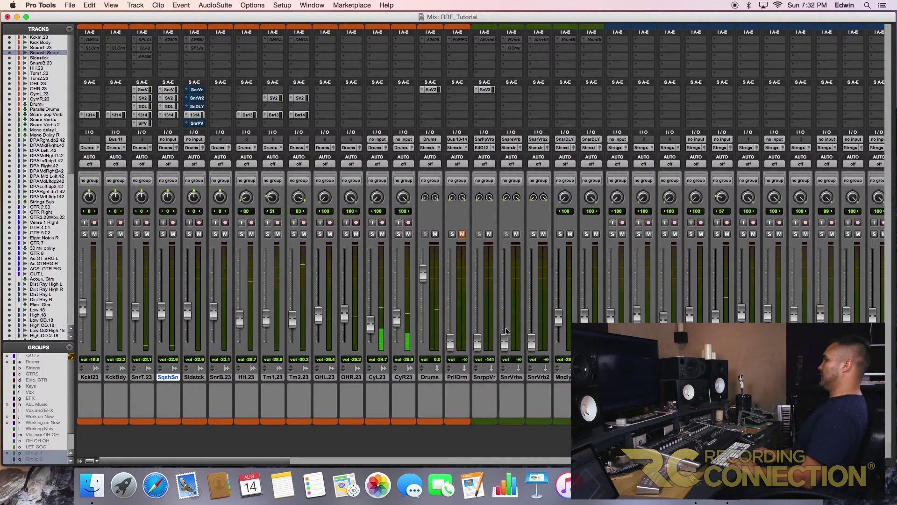
key(super+equal)
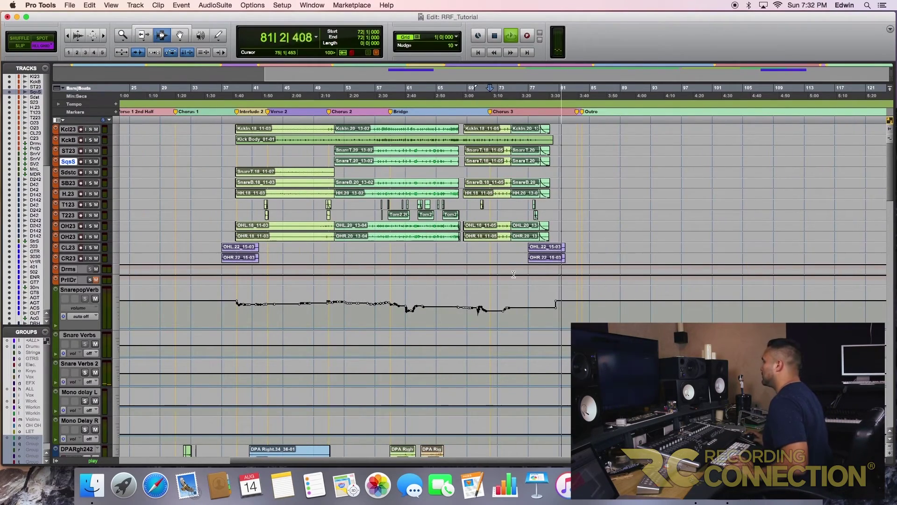
scroll(513, 275, down, 5)
scroll(514, 274, up, 10)
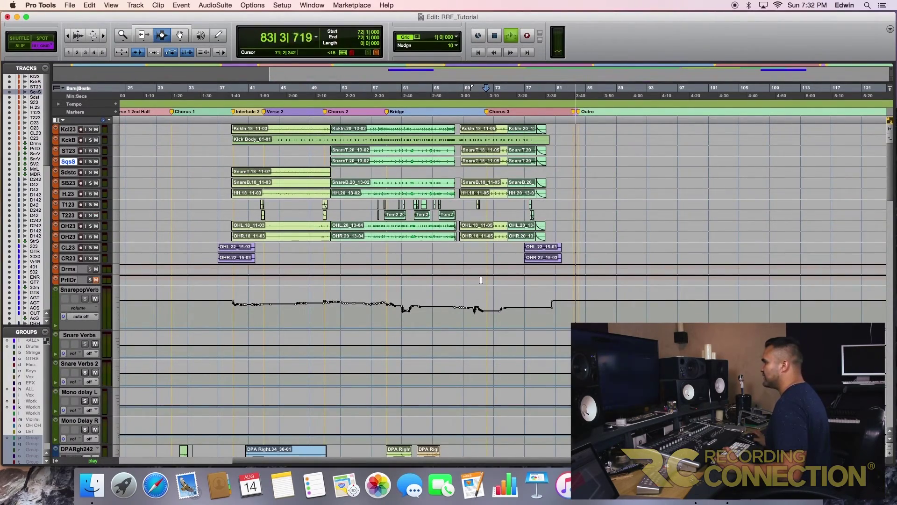
key(space)
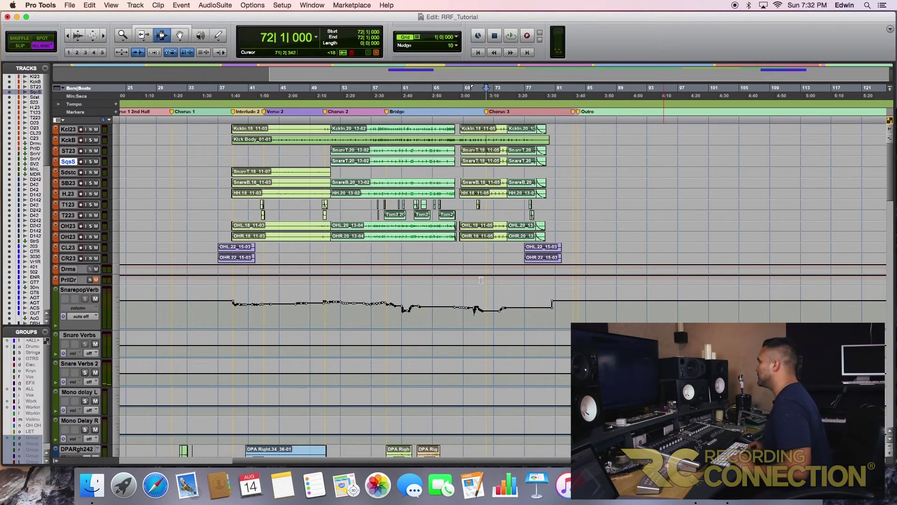